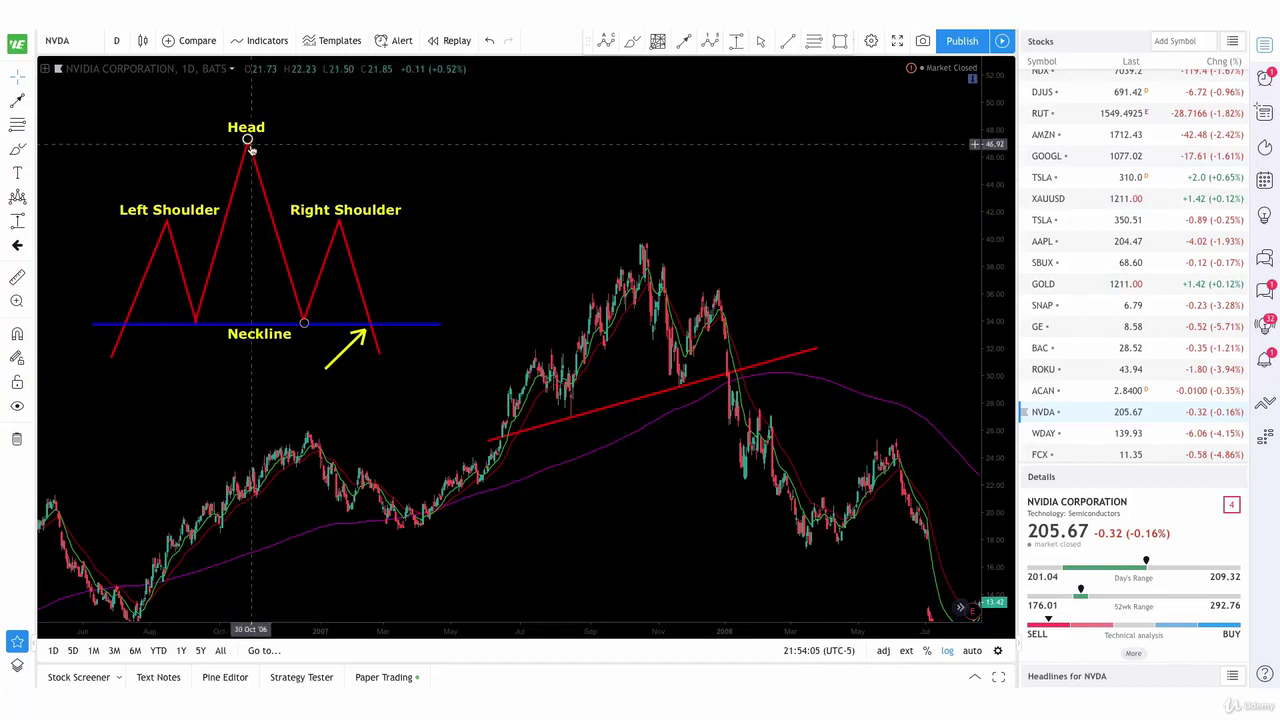
# Split the diagram's head into two peaks with two blue trend lines forming a V toward the neckline and the red tips spread apart
pyautogui.click(31, 106)
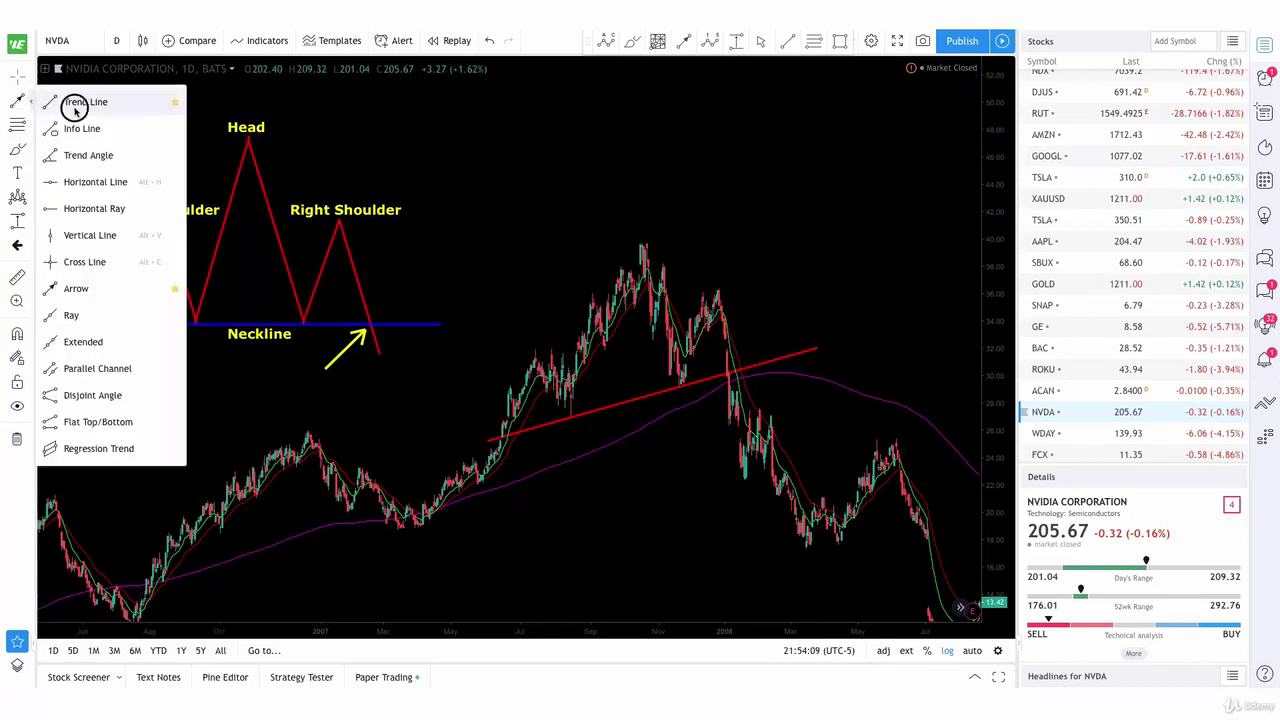
pyautogui.click(71, 104)
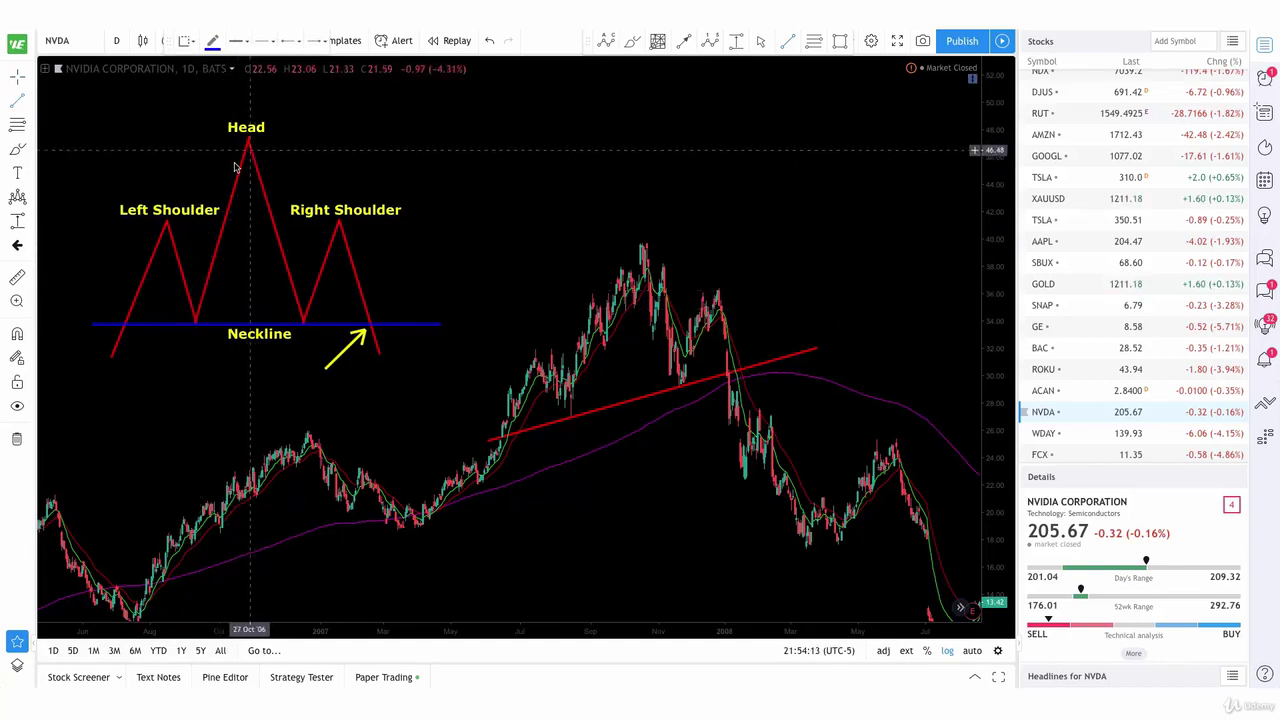
pyautogui.click(247, 312)
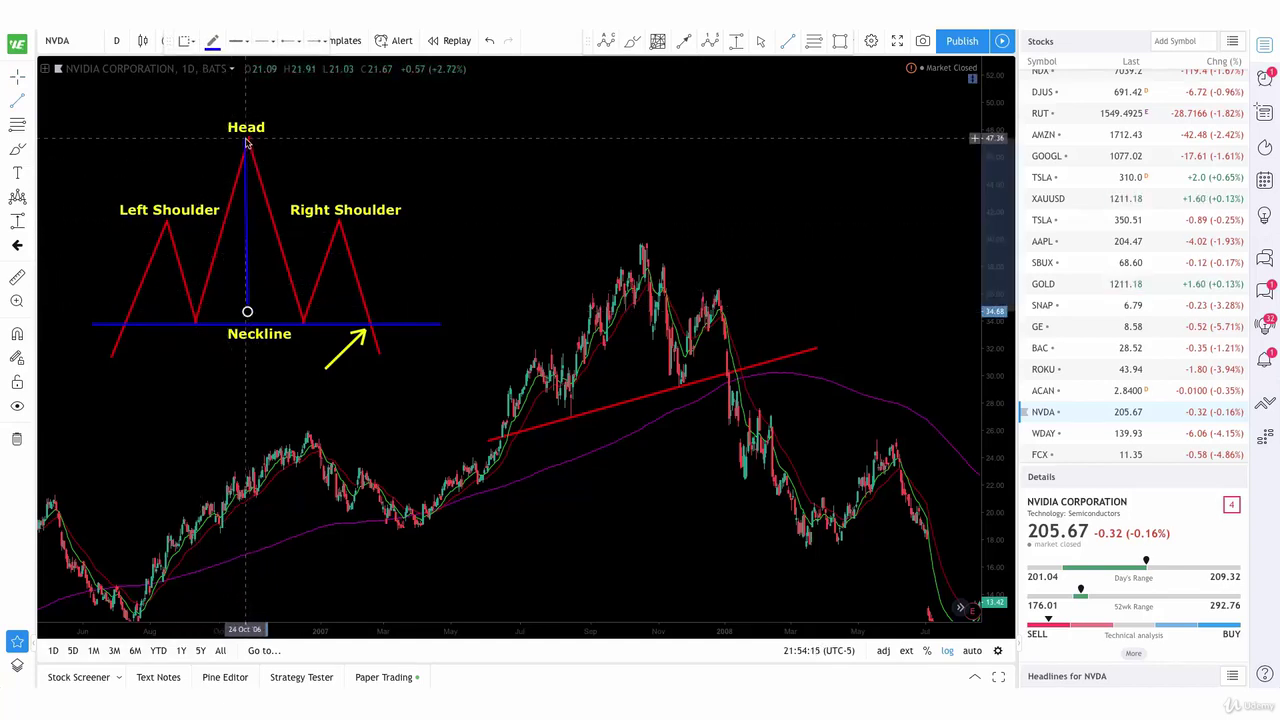
pyautogui.click(229, 144)
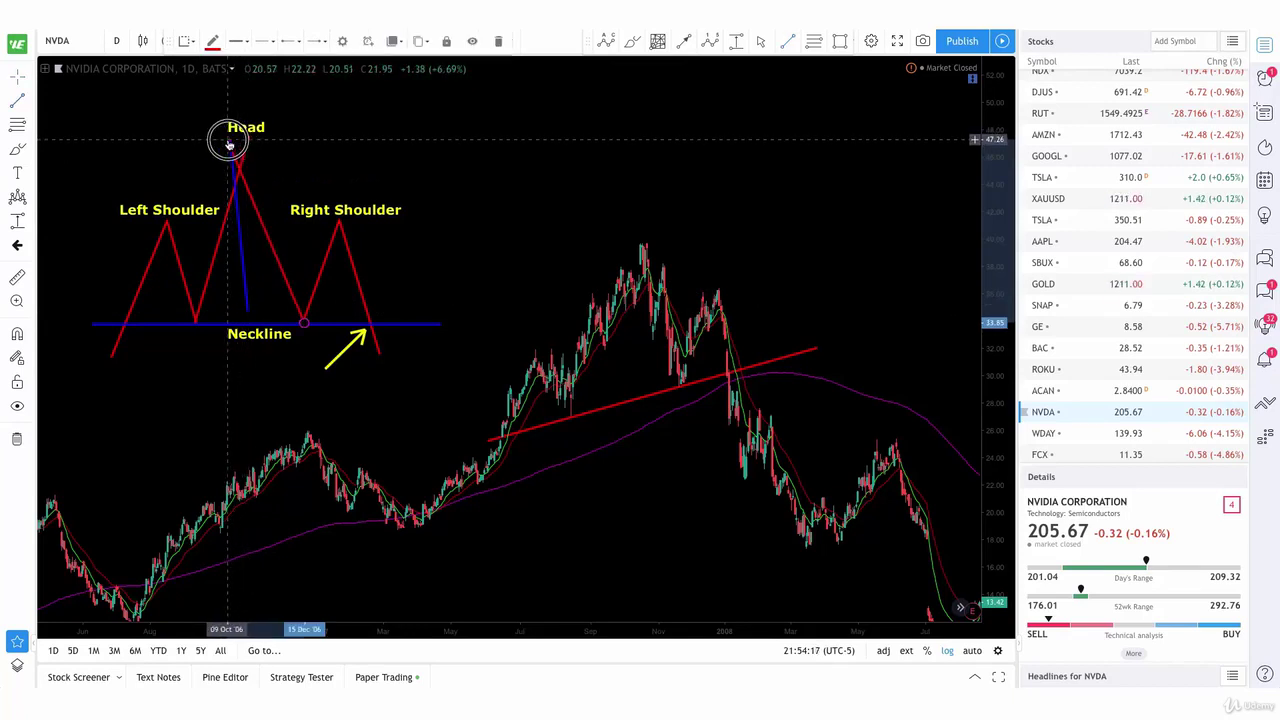
pyautogui.moveTo(247, 141); pyautogui.dragTo(226, 142)
pyautogui.click(257, 139)
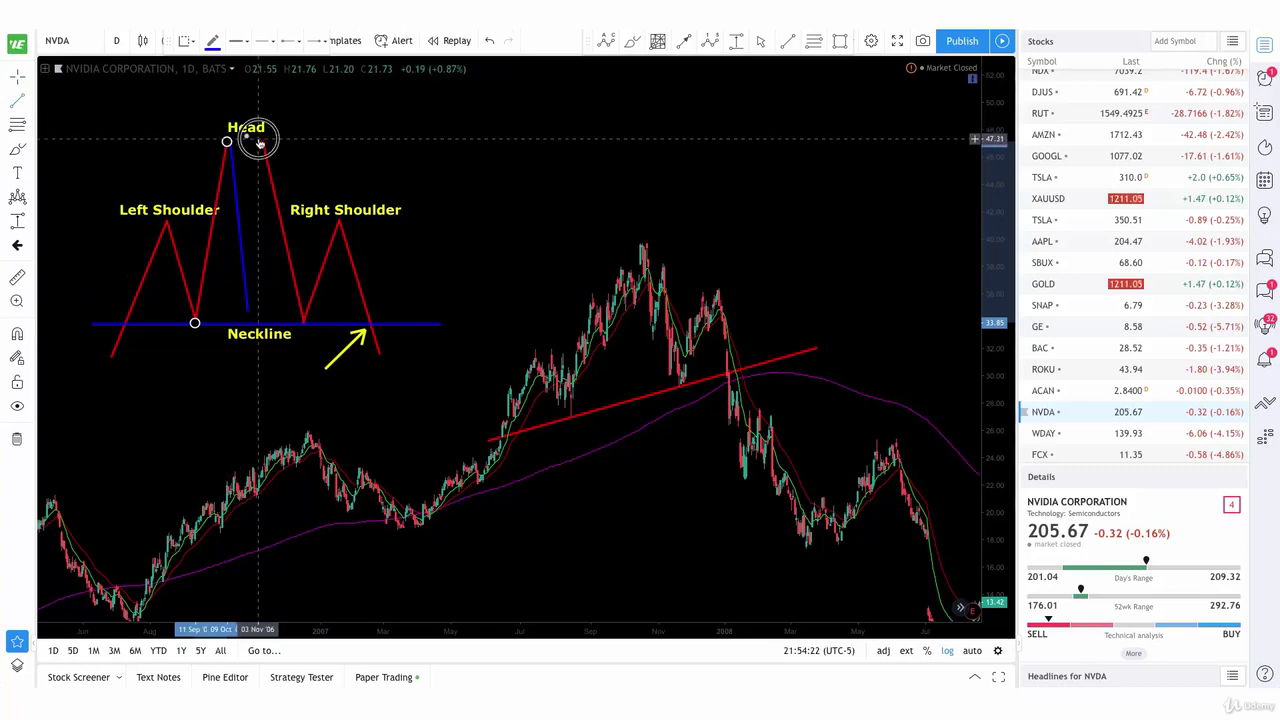
pyautogui.click(247, 316)
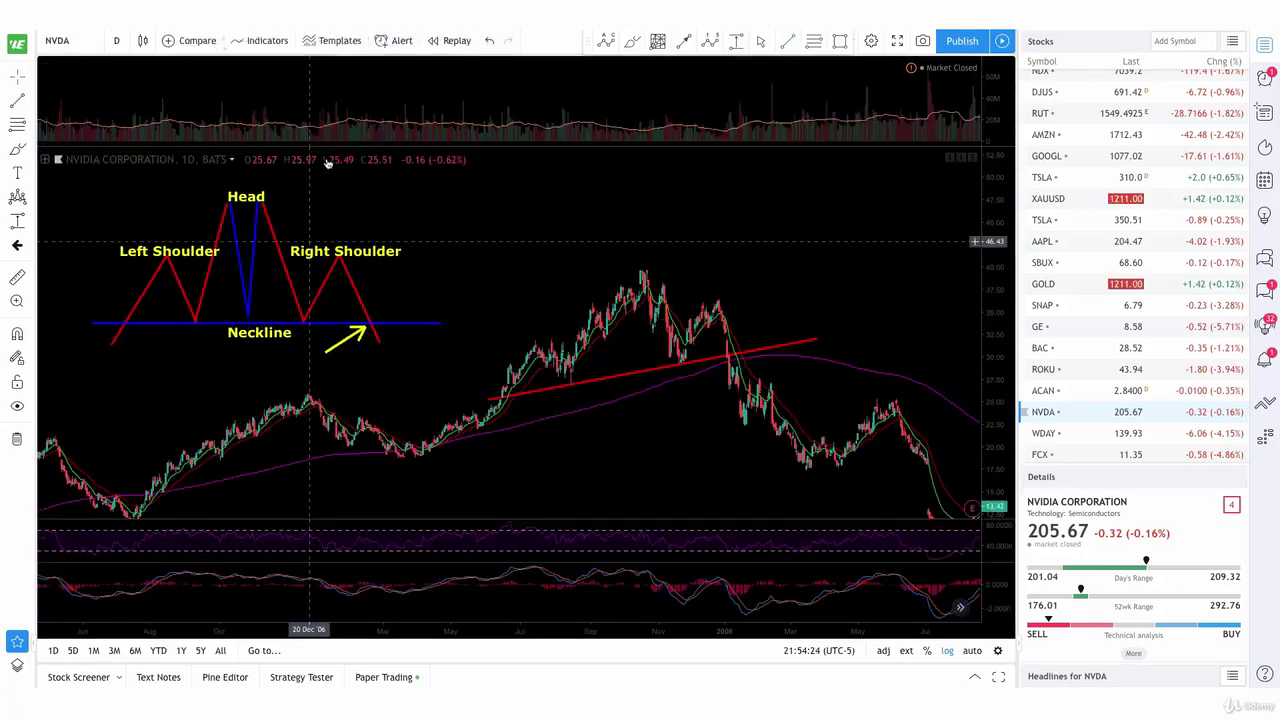
pyautogui.click(297, 195)
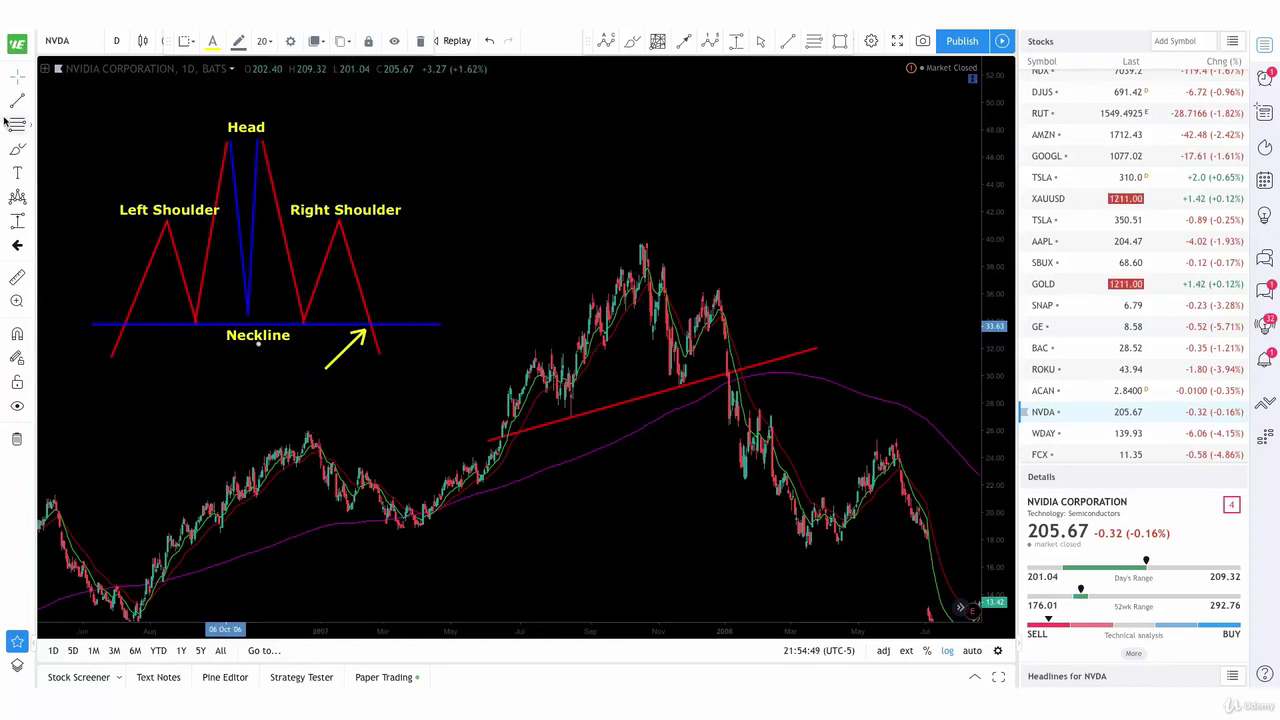
# Draw an inverse head and shoulders pattern beside the diagram, with shoulders at about 34.5, head at about 27.5 and neckline near 45.5
pyautogui.click(17, 197)
pyautogui.click(397, 154)
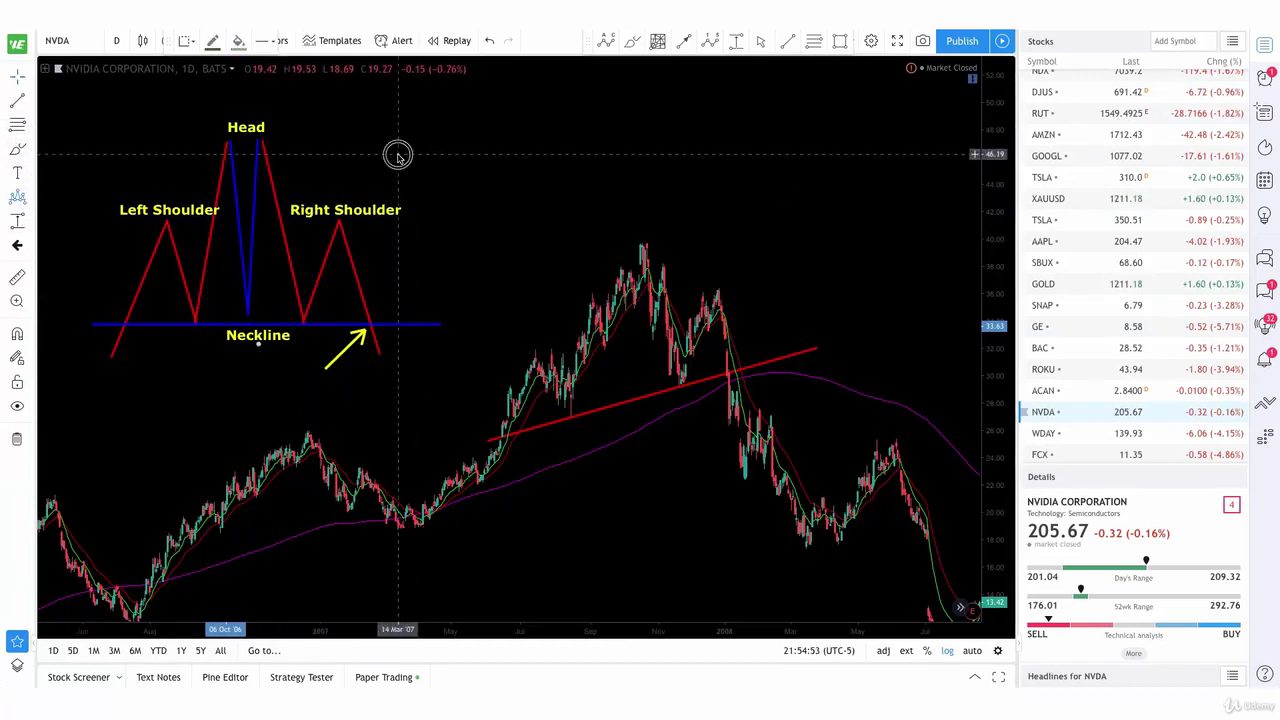
pyautogui.click(436, 316)
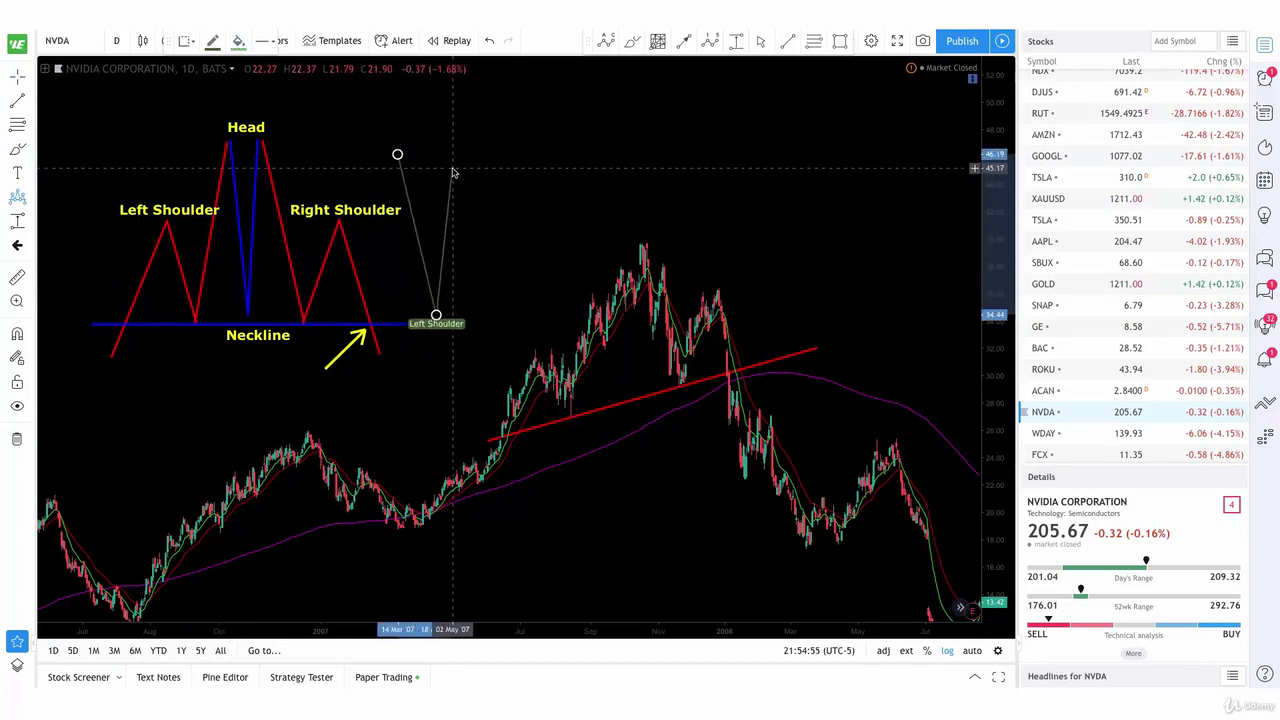
pyautogui.click(457, 163)
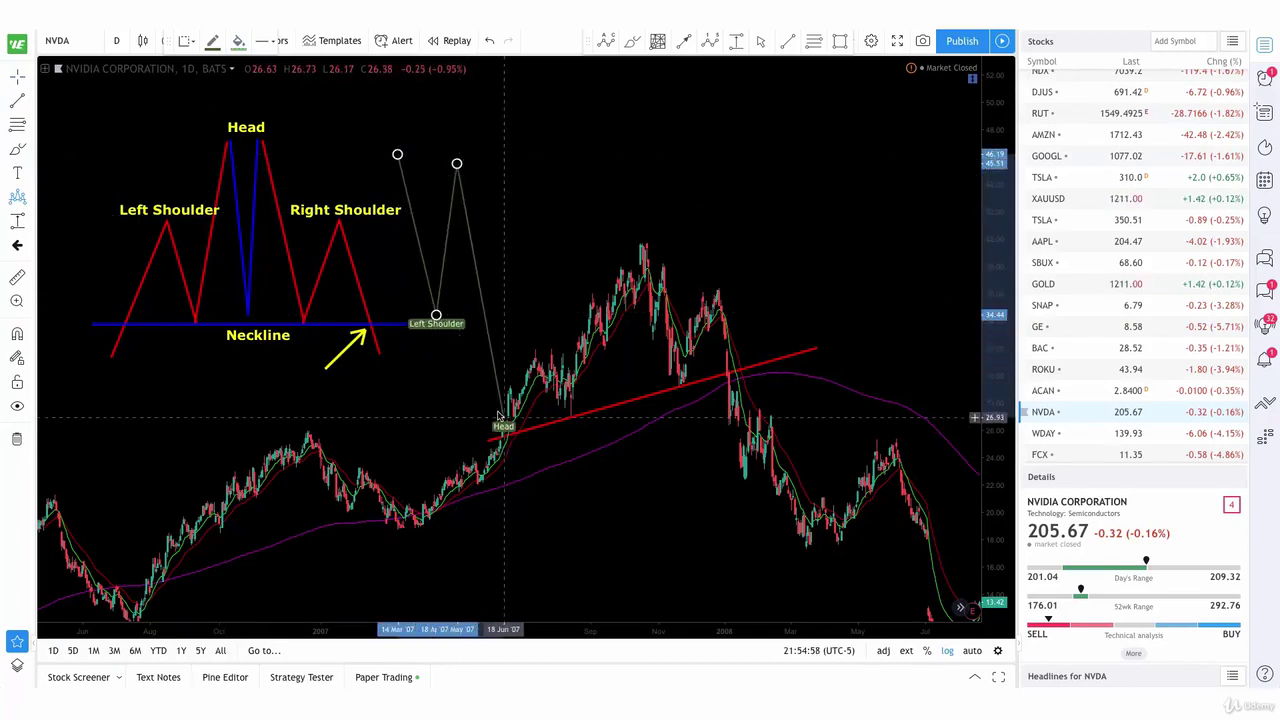
pyautogui.click(495, 410)
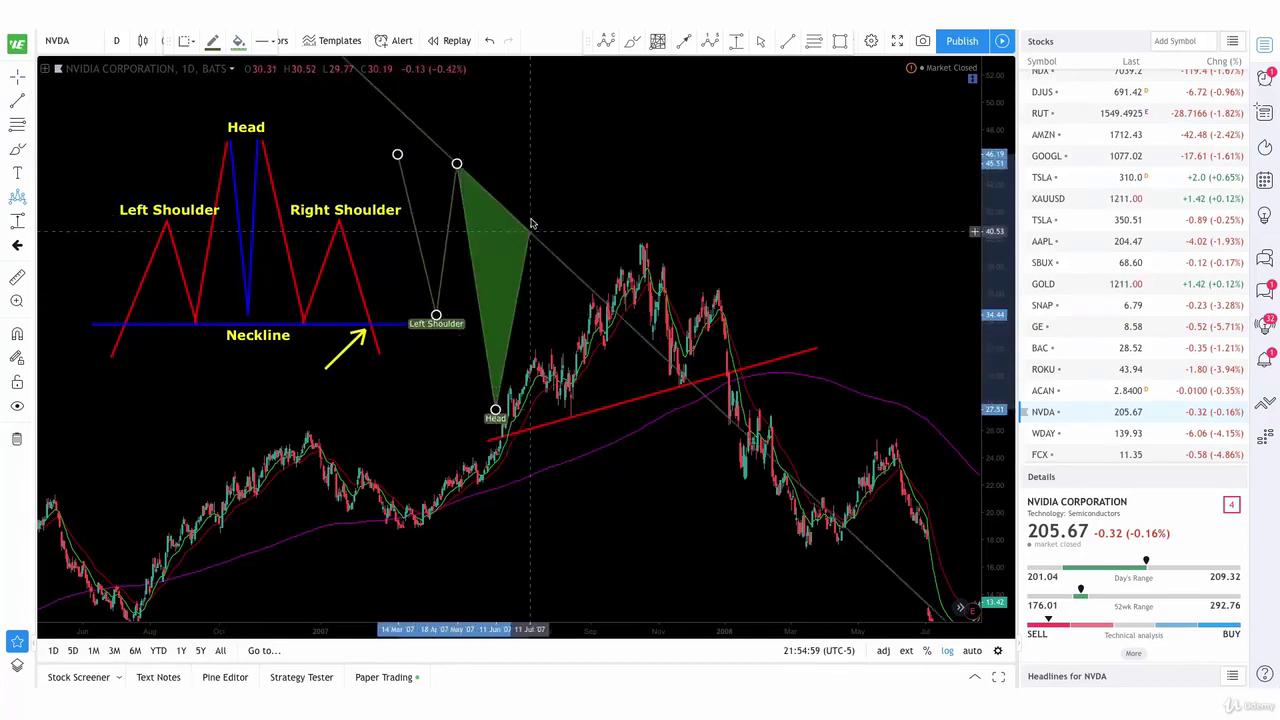
pyautogui.click(534, 164)
pyautogui.click(545, 314)
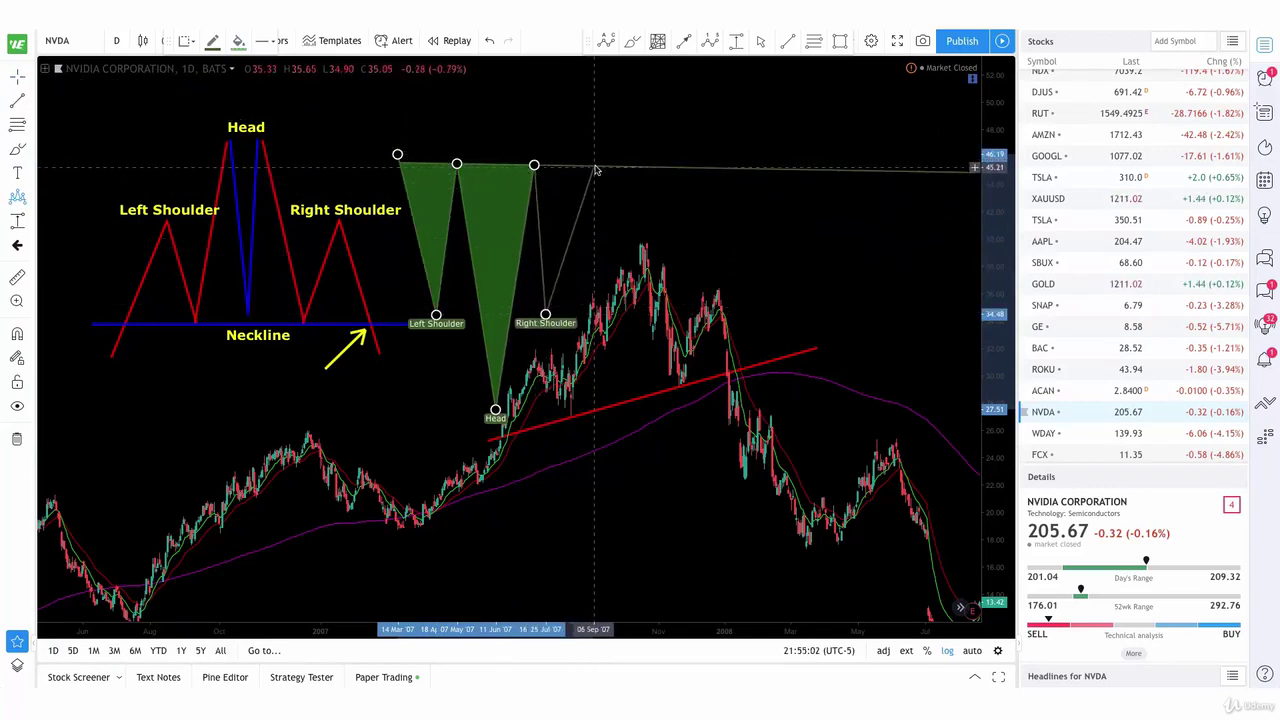
pyautogui.click(595, 164)
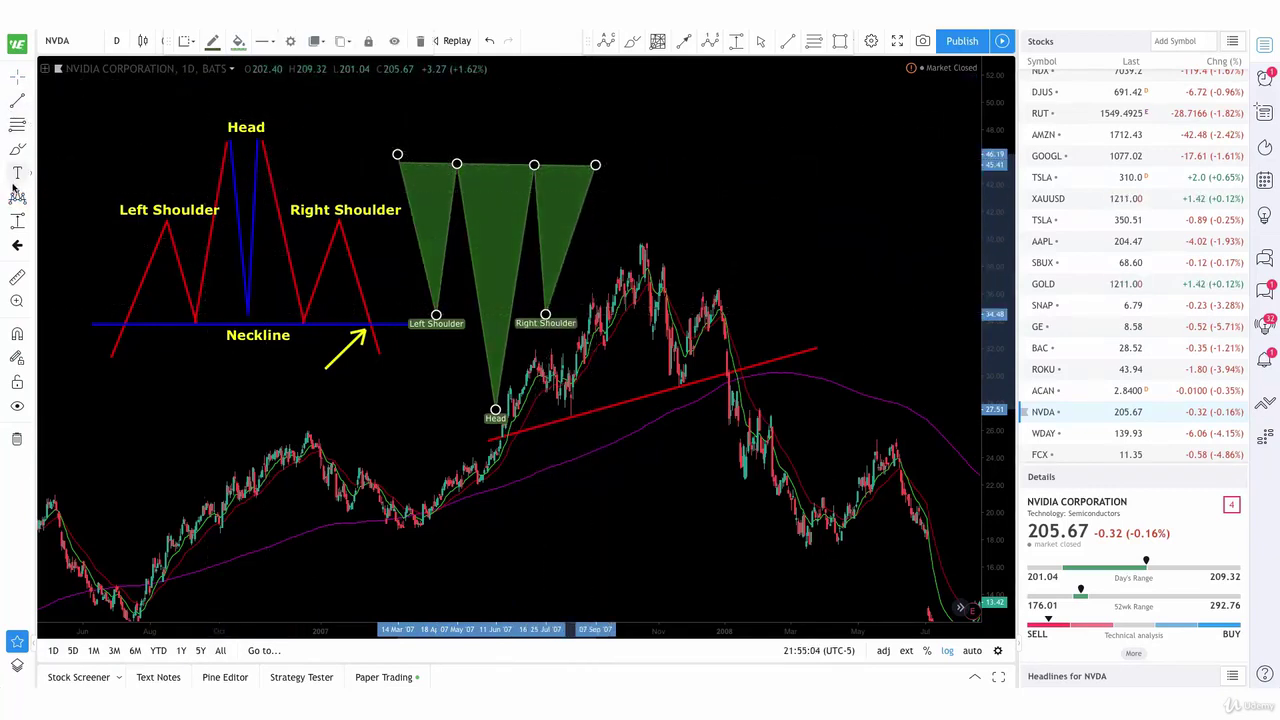
# Add a yellow arrow descending into the start of the green pattern and another rising from the end of its neckline
pyautogui.click(32, 106)
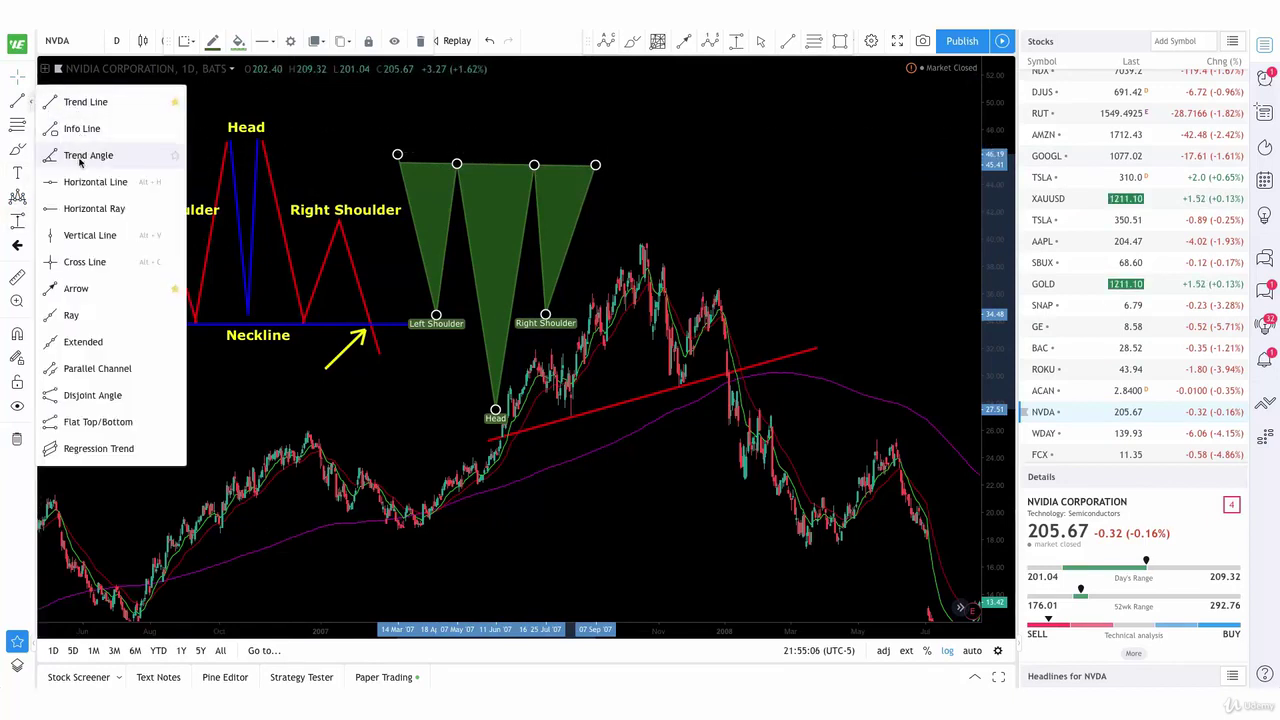
pyautogui.click(91, 285)
pyautogui.click(358, 93)
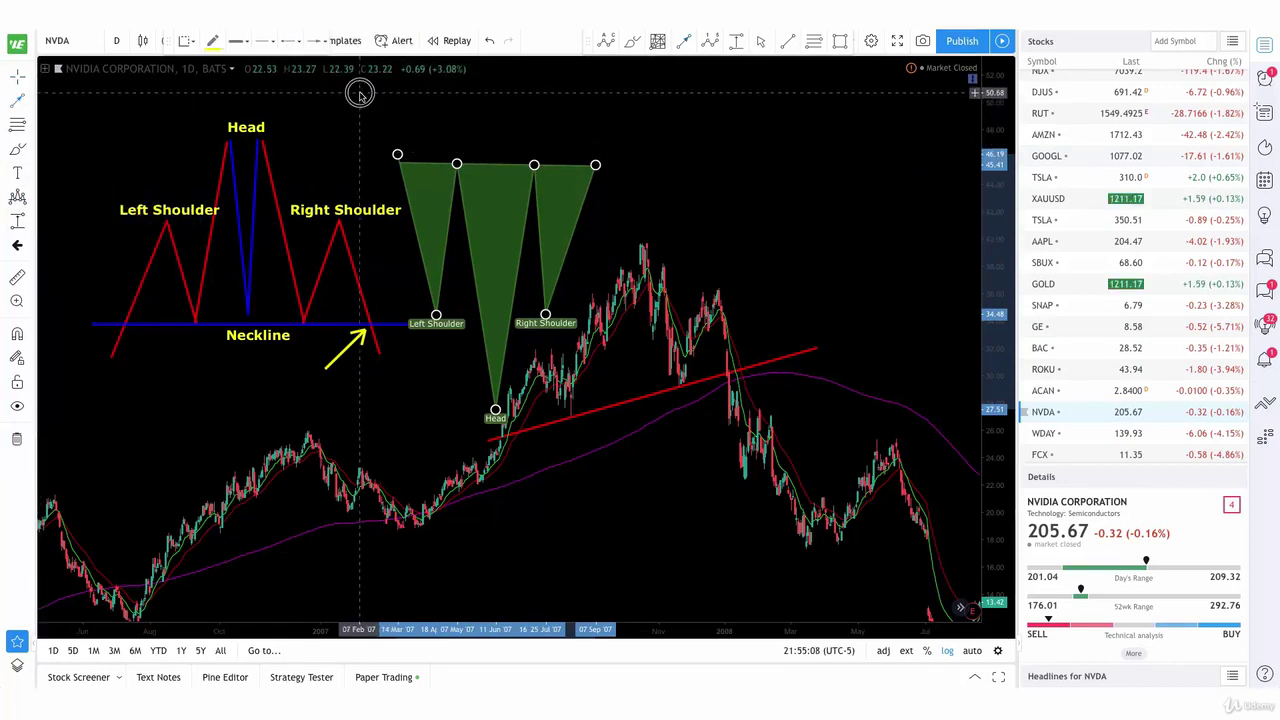
pyautogui.click(397, 156)
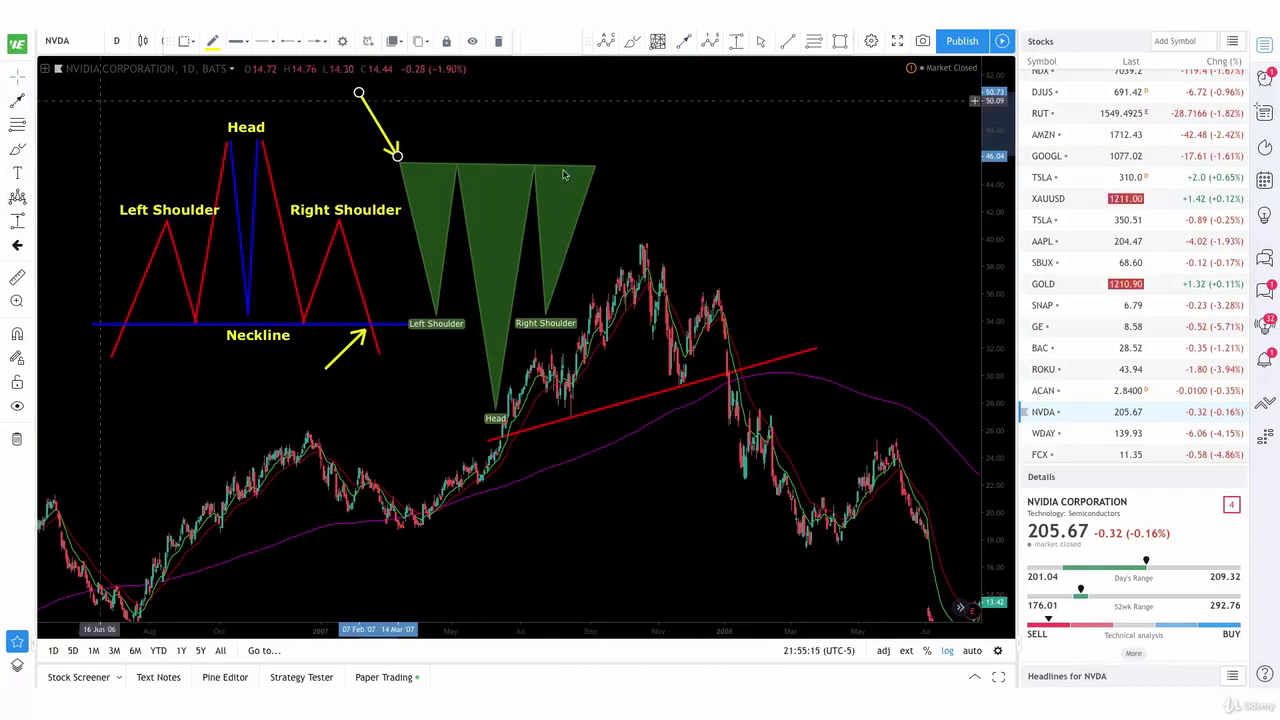
pyautogui.click(596, 167)
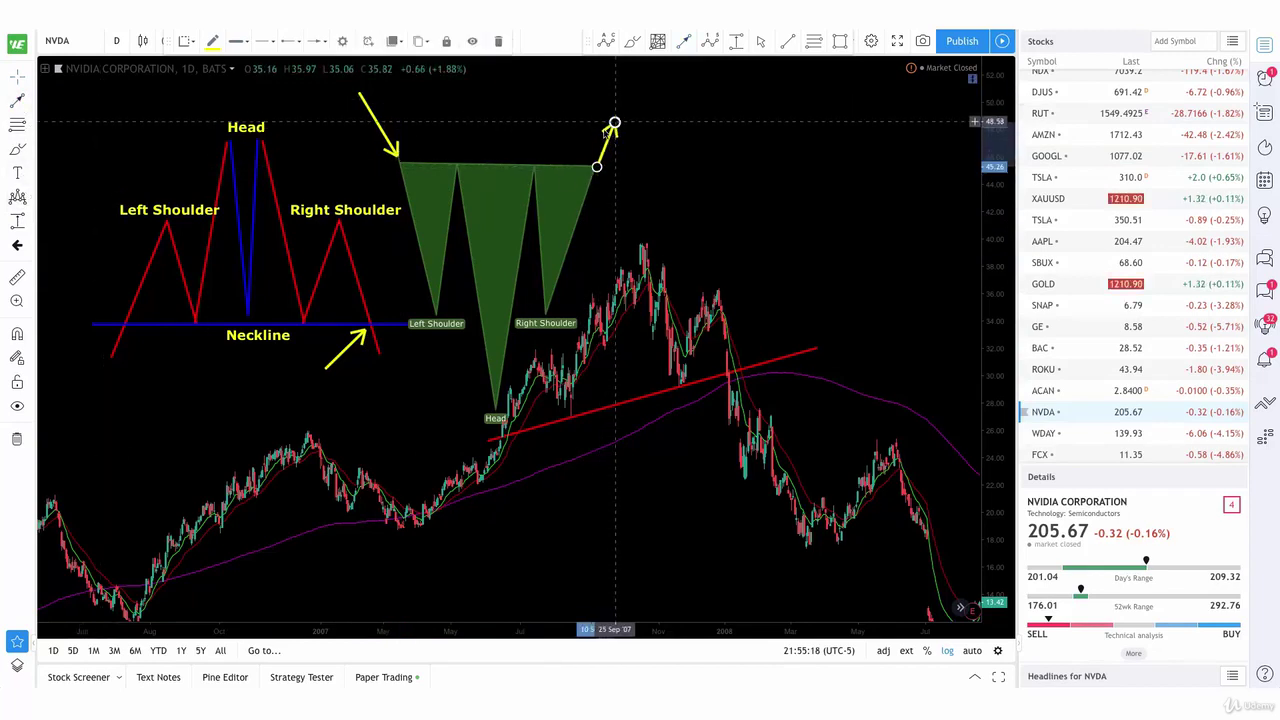
pyautogui.click(614, 124)
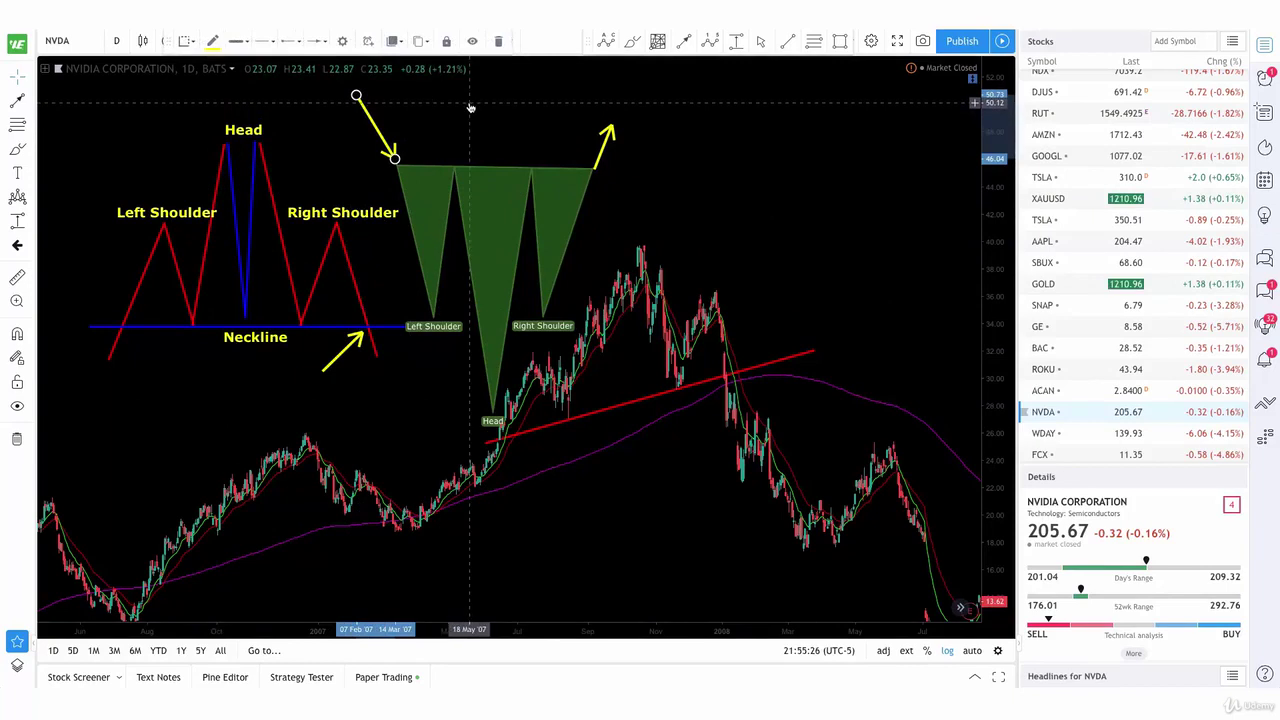
# Delete the two yellow arrows around the inverse pattern and the green head and shoulders drawing itself
pyautogui.press('Delete')
pyautogui.click(608, 138)
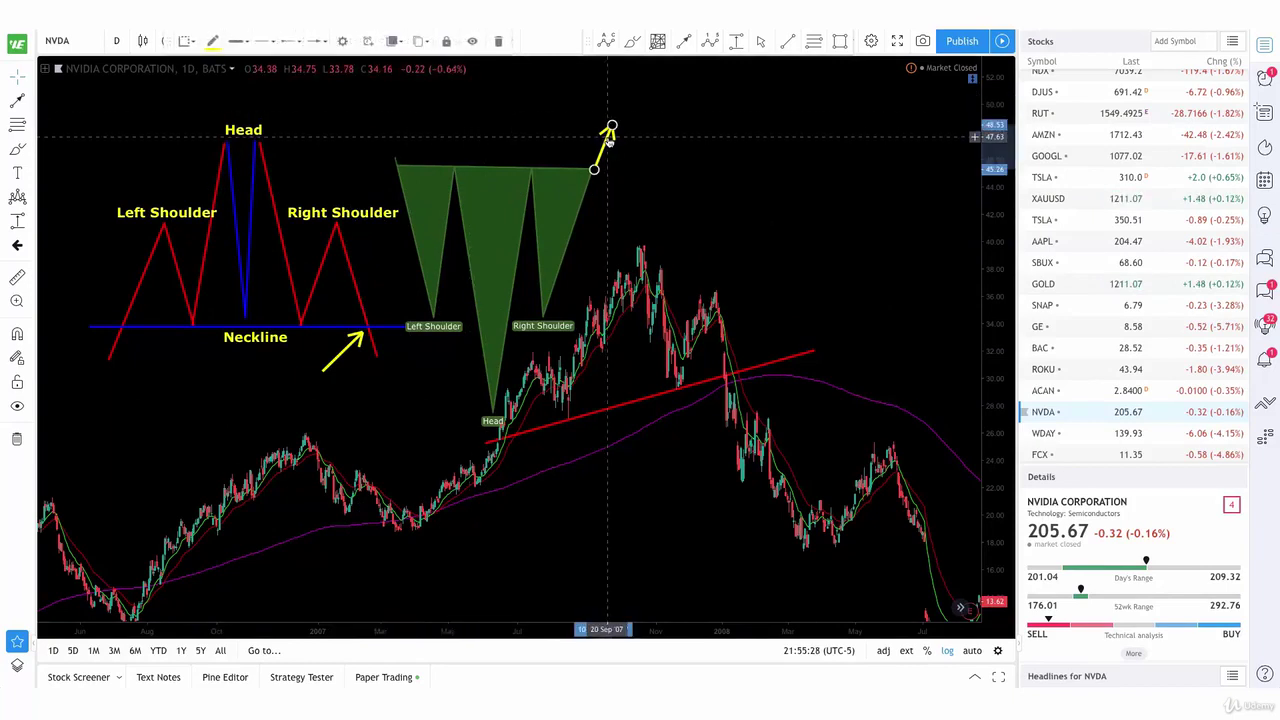
pyautogui.press('Delete')
pyautogui.click(582, 174)
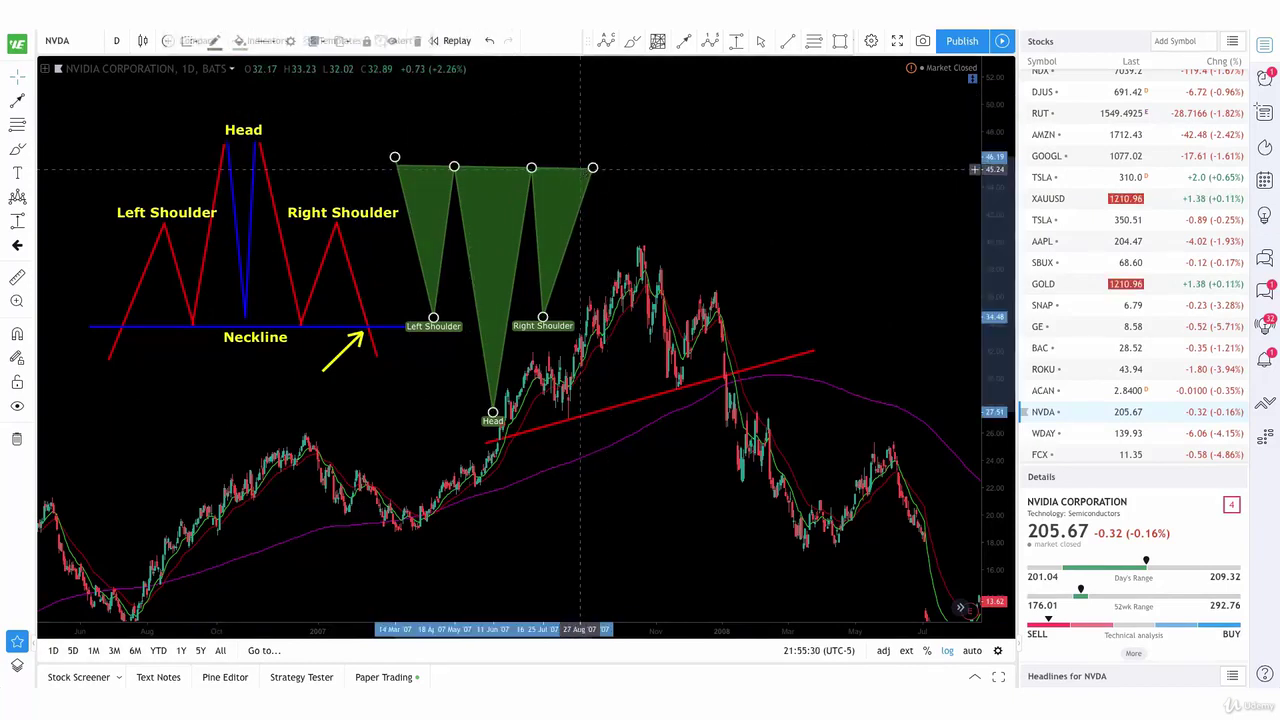
pyautogui.press('Delete')
# Examine the NVDA head and shoulders top of 2007, where its lows touch the red neckline and where price breaks it
pyautogui.moveTo(684, 182); pyautogui.dragTo(581, 165)
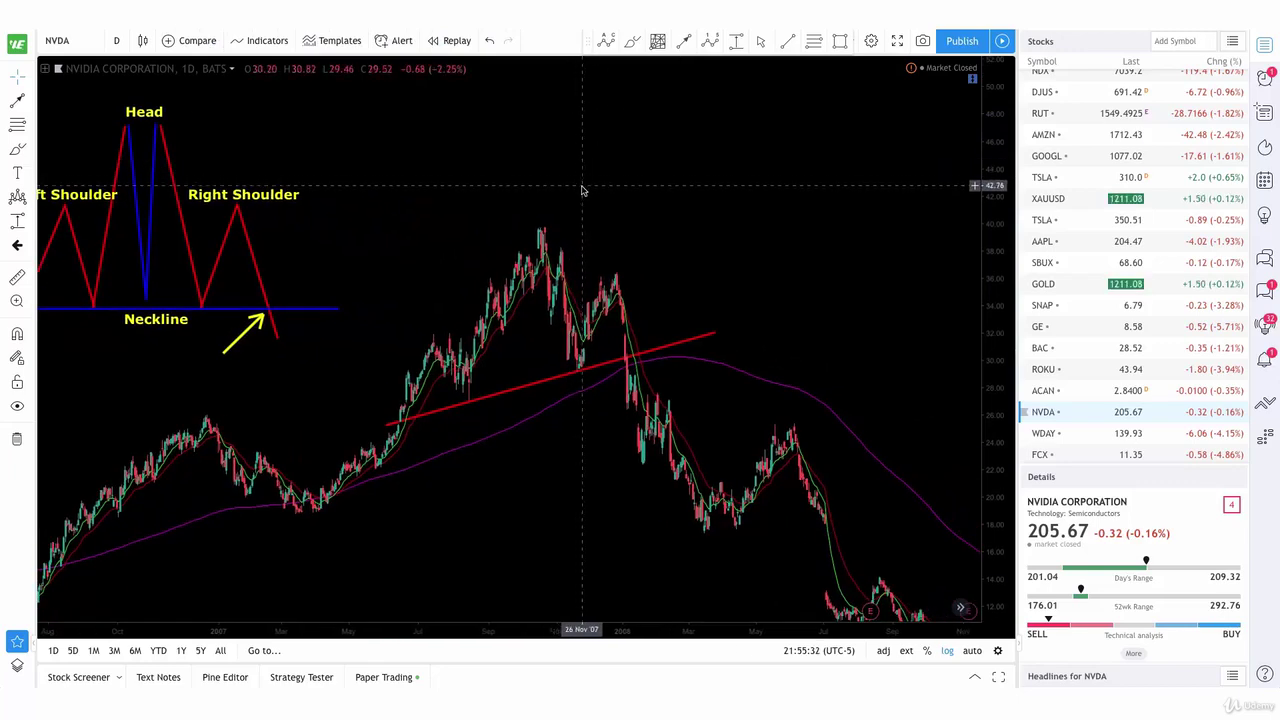
pyautogui.moveTo(481, 221); pyautogui.dragTo(499, 198)
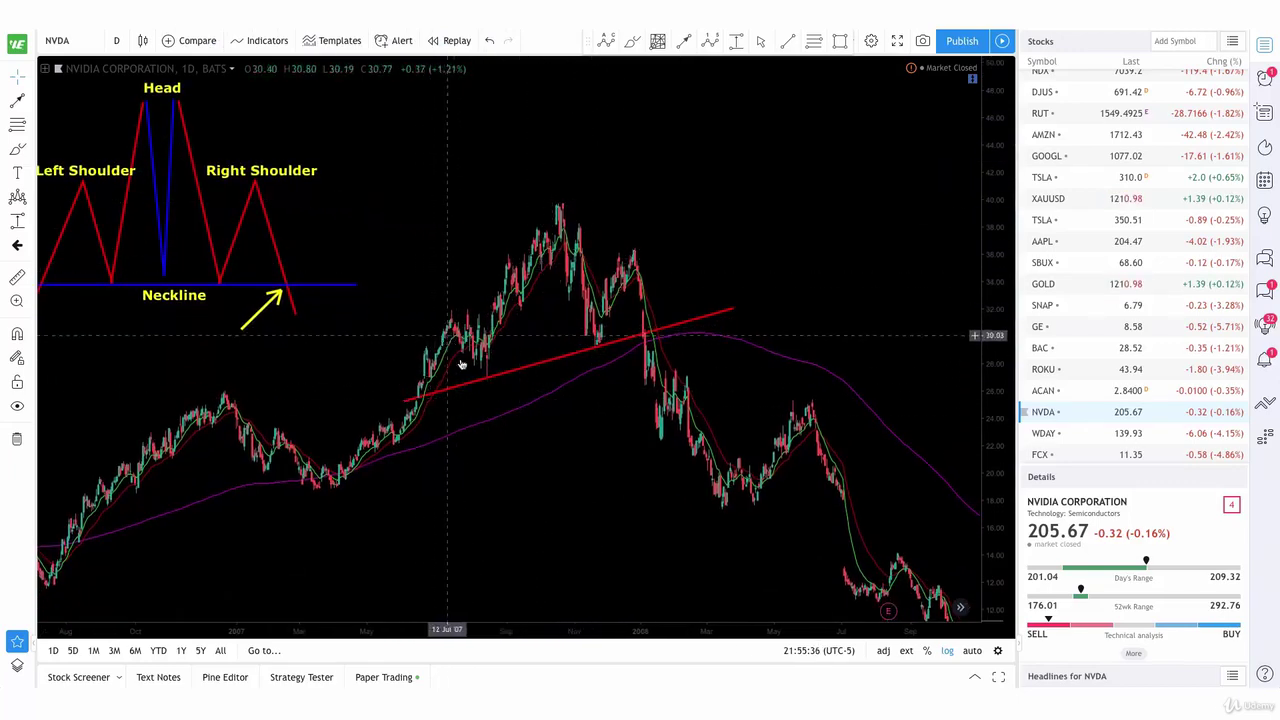
pyautogui.moveTo(745, 221); pyautogui.dragTo(858, 282)
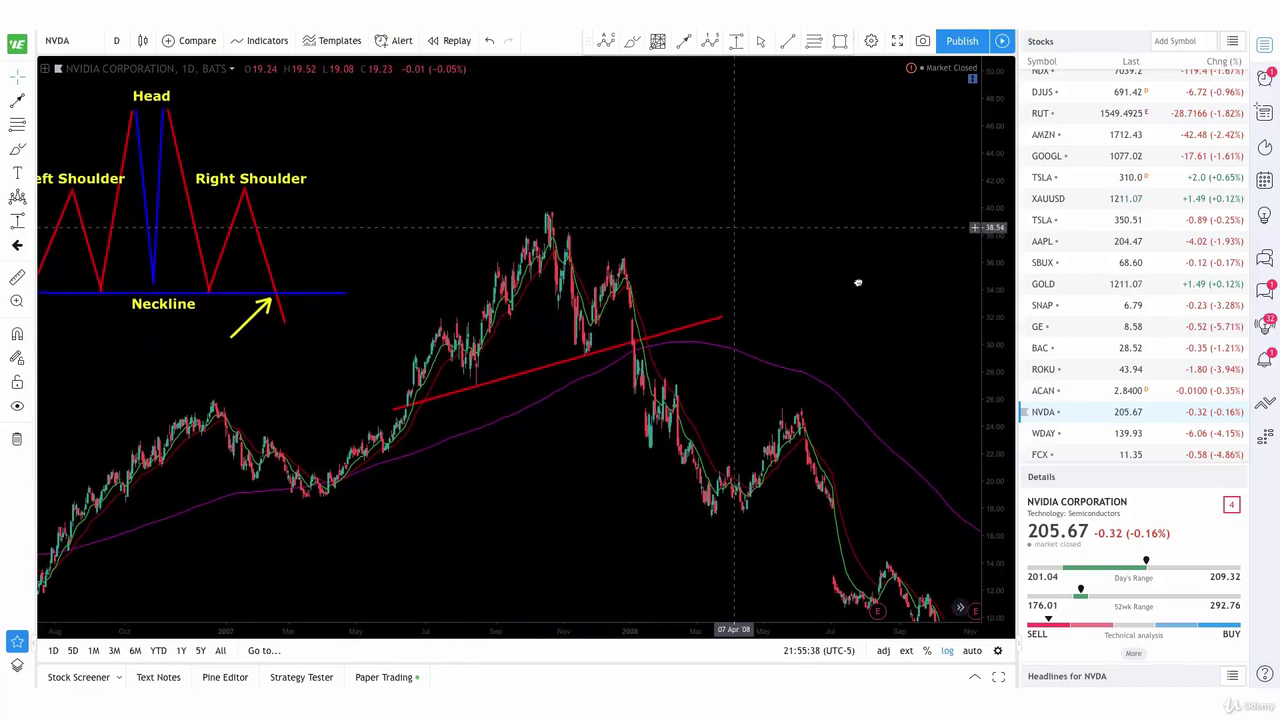
pyautogui.moveTo(994, 422); pyautogui.dragTo(975, 329)
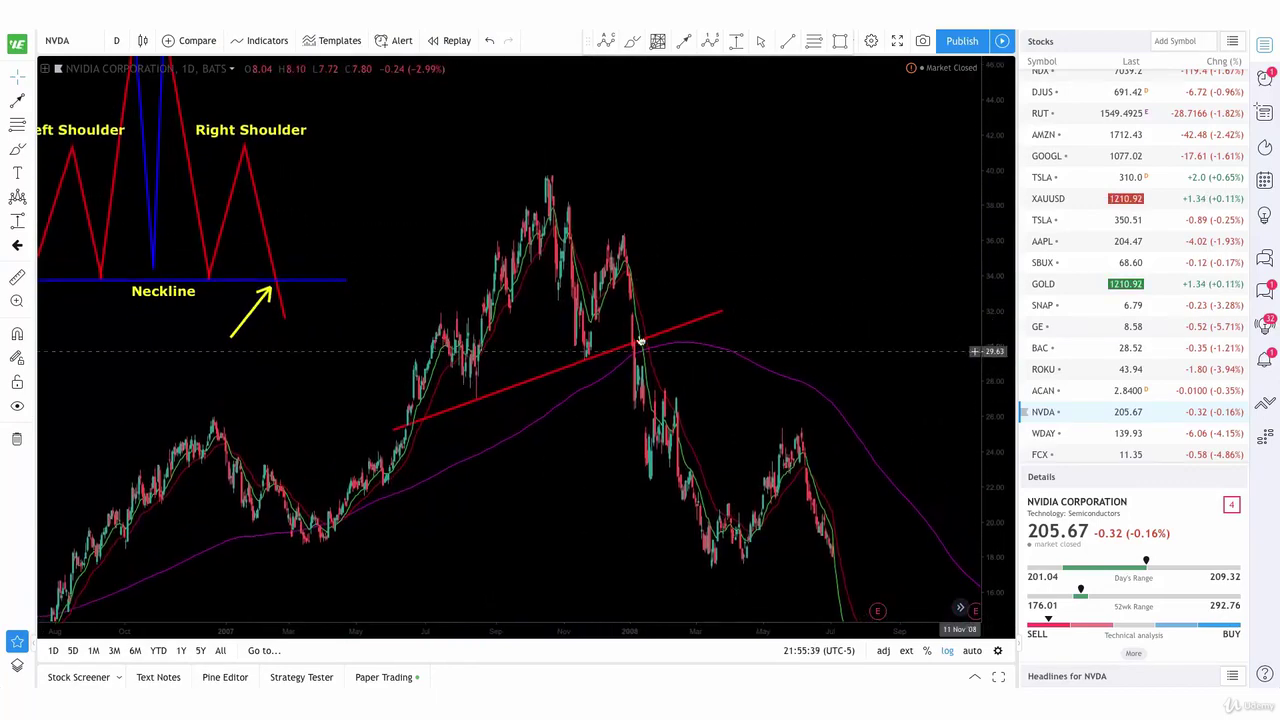
pyautogui.scroll(3, 643, 335)
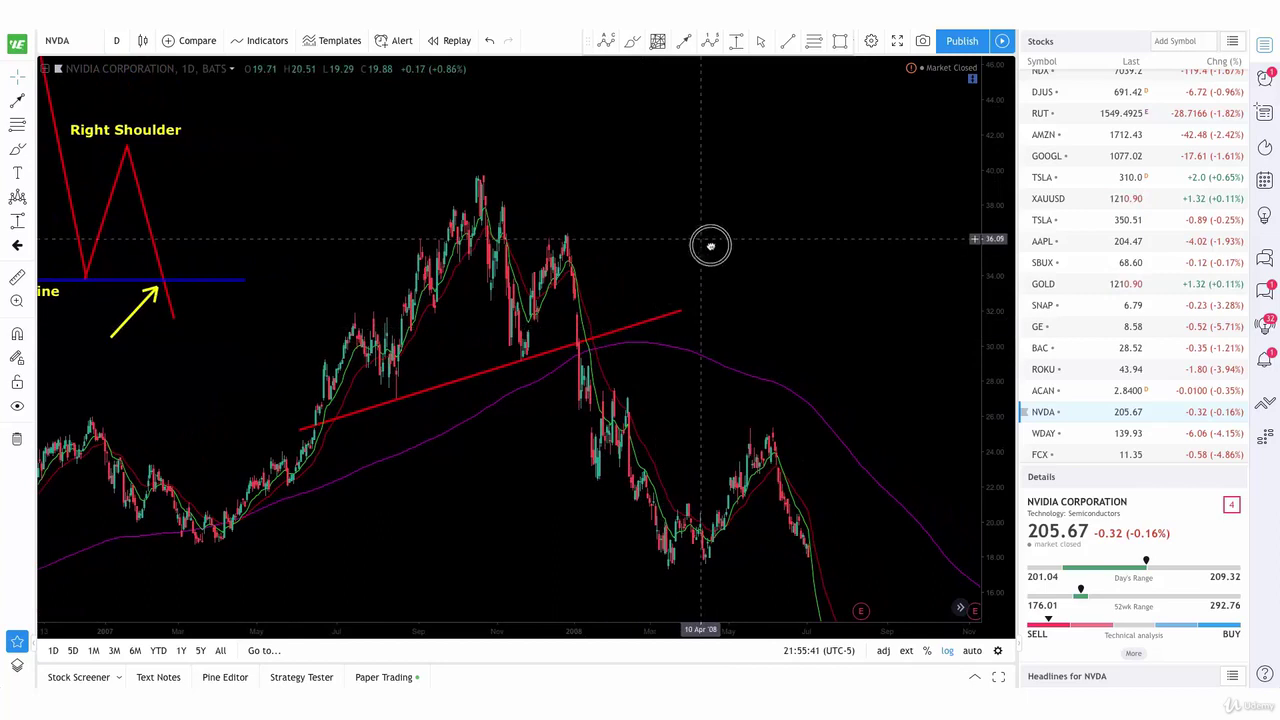
pyautogui.moveTo(710, 245); pyautogui.dragTo(730, 253)
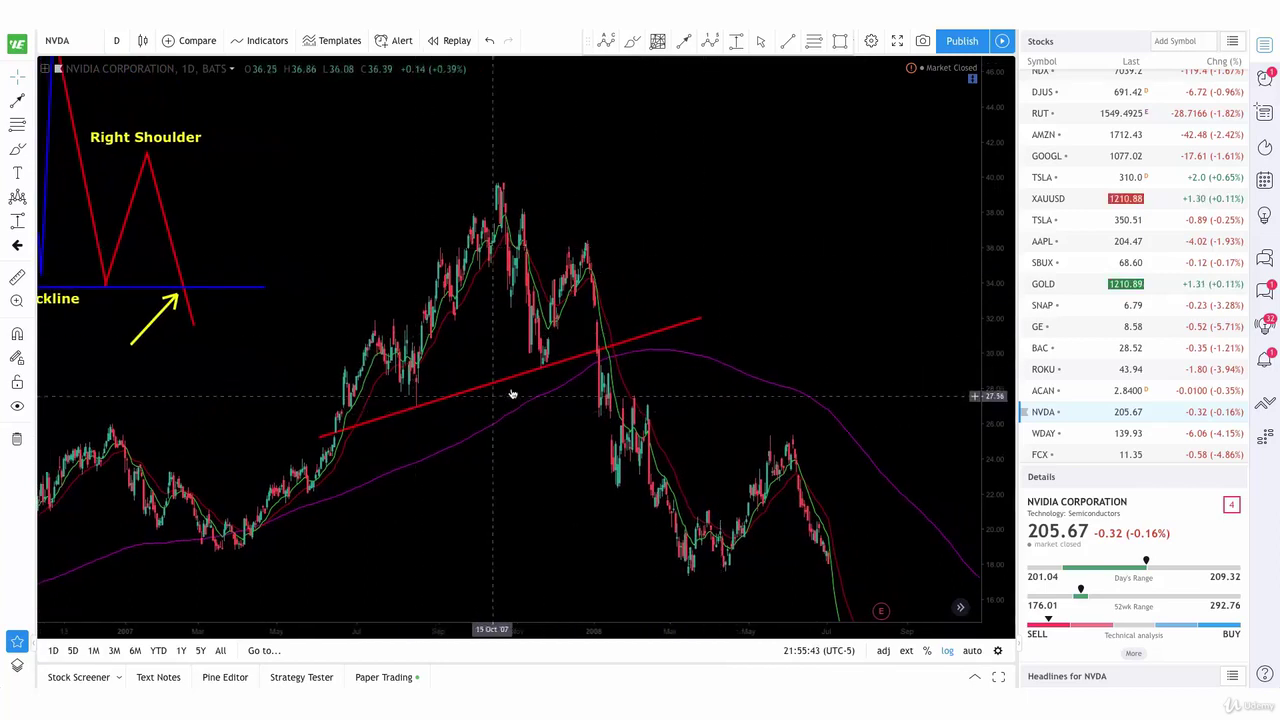
pyautogui.click(560, 362)
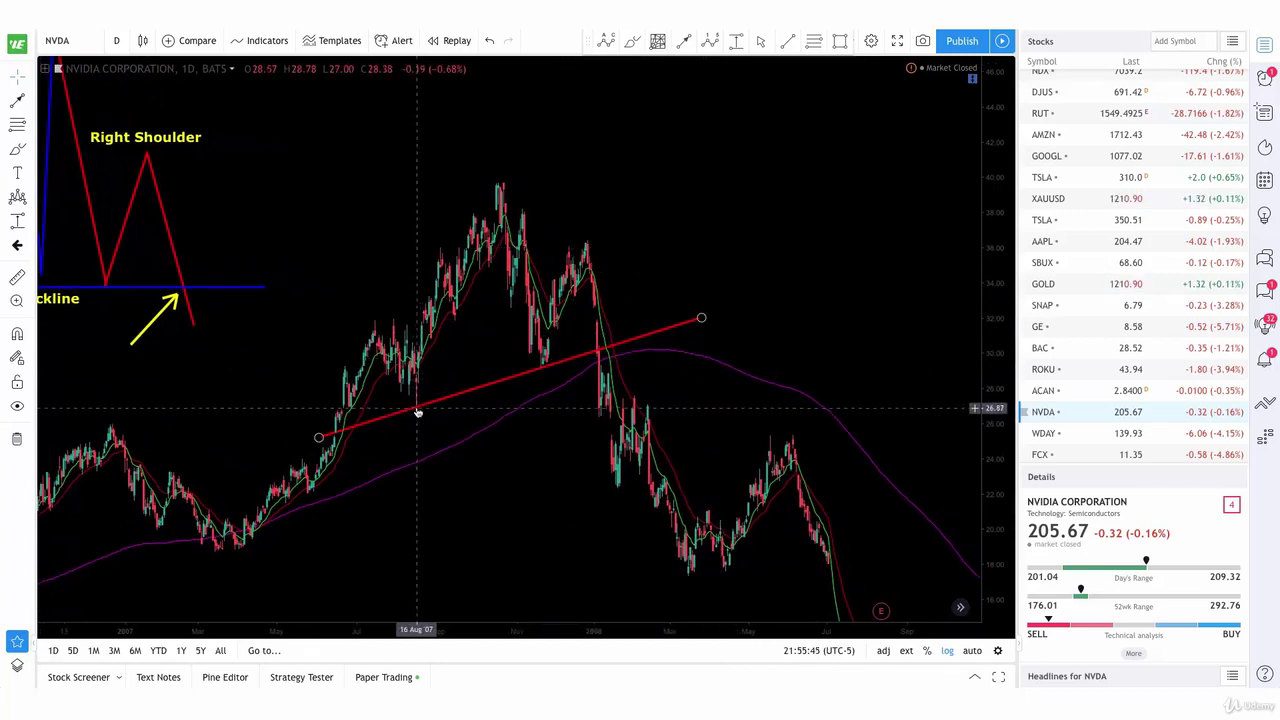
pyautogui.click(543, 363)
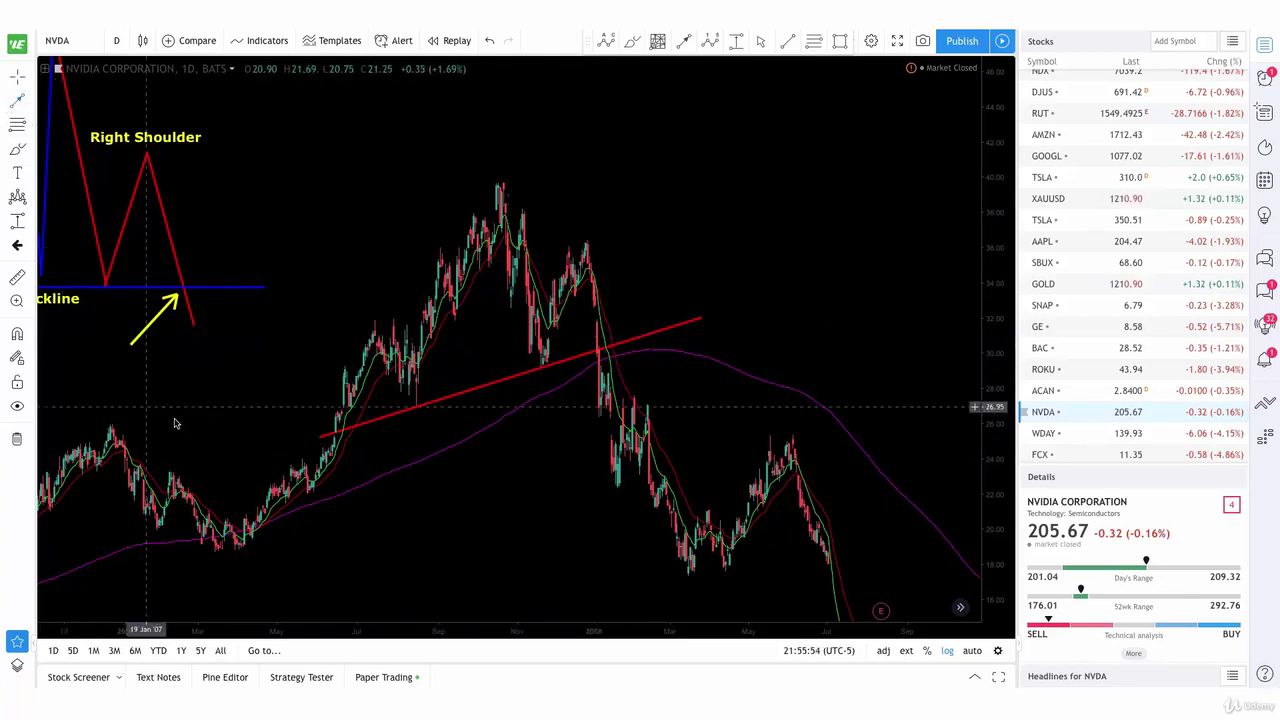
# Draw a yellow arrow along the uptrend leading into the red neckline's start, from about 24 Apr '07 to 18 Jun '07
pyautogui.click(267, 547)
pyautogui.click(337, 431)
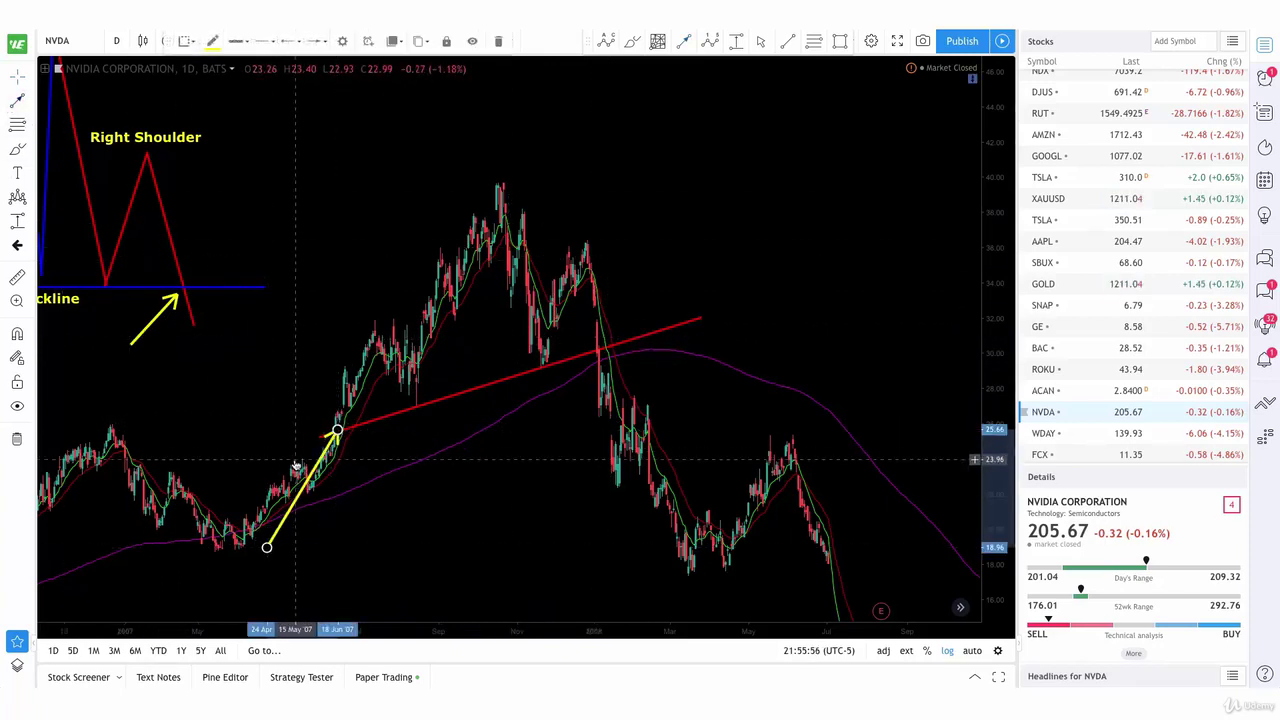
pyautogui.moveTo(296, 467); pyautogui.dragTo(311, 467)
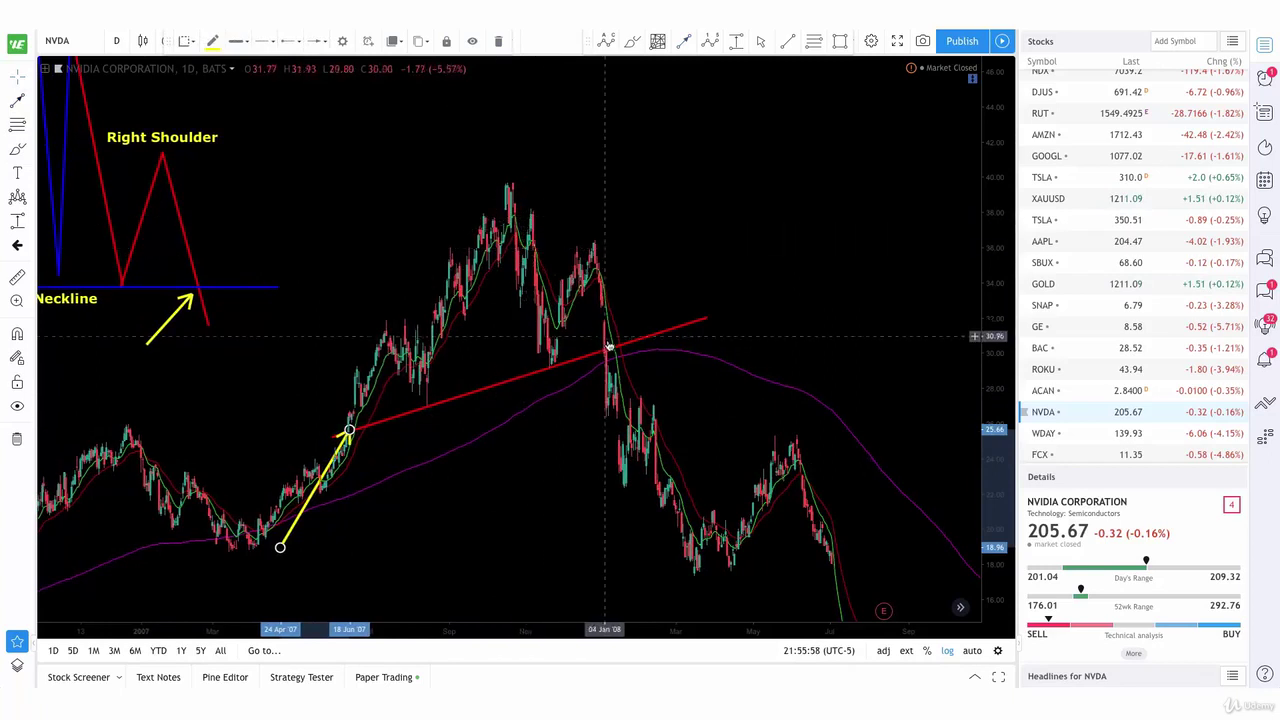
pyautogui.scroll(-1, 609, 346)
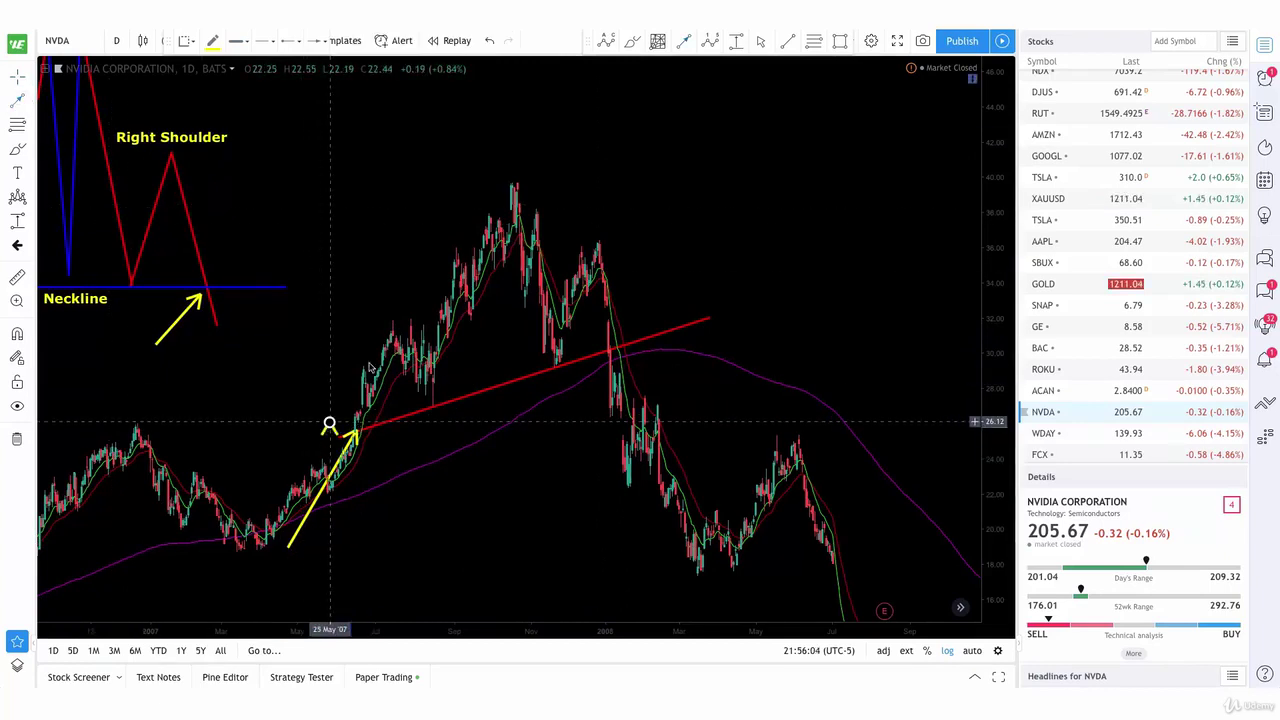
# Mark the rallies into the left shoulder, head and right shoulder with yellow arrows reaching about 32.3, 38.5 and 36.7
pyautogui.moveTo(329, 421); pyautogui.dragTo(385, 314)
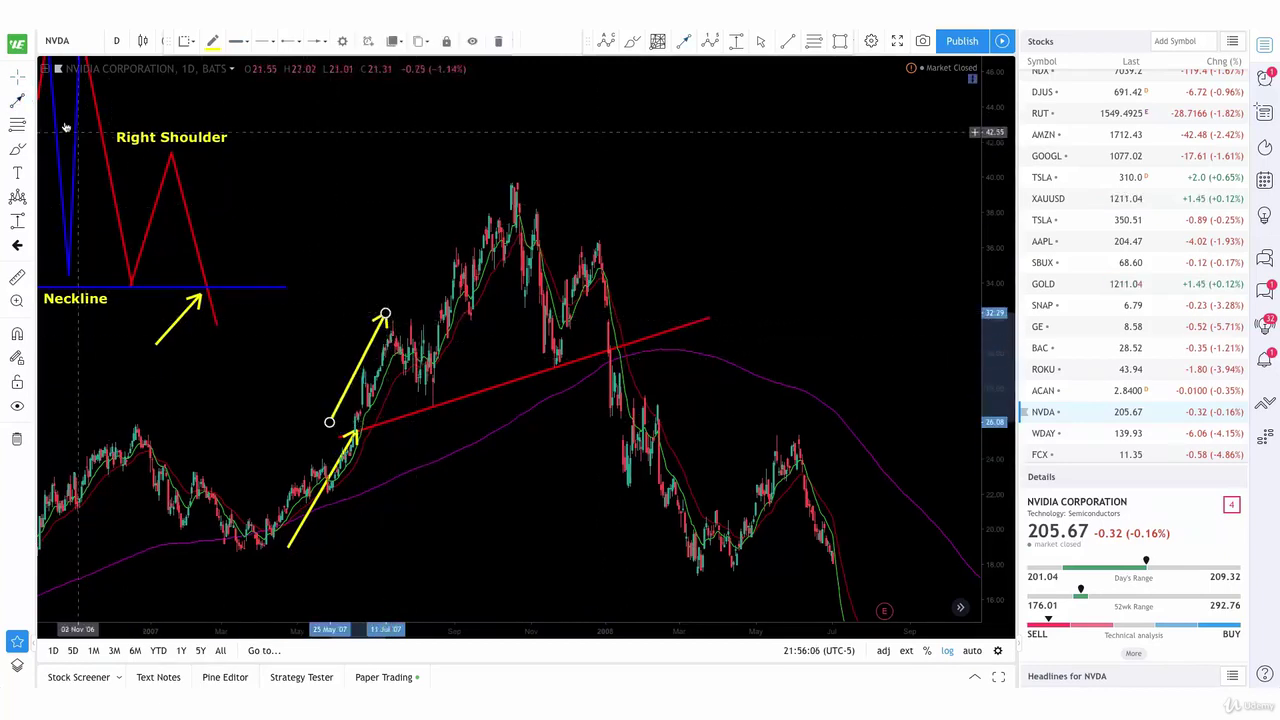
pyautogui.moveTo(436, 376); pyautogui.dragTo(511, 204)
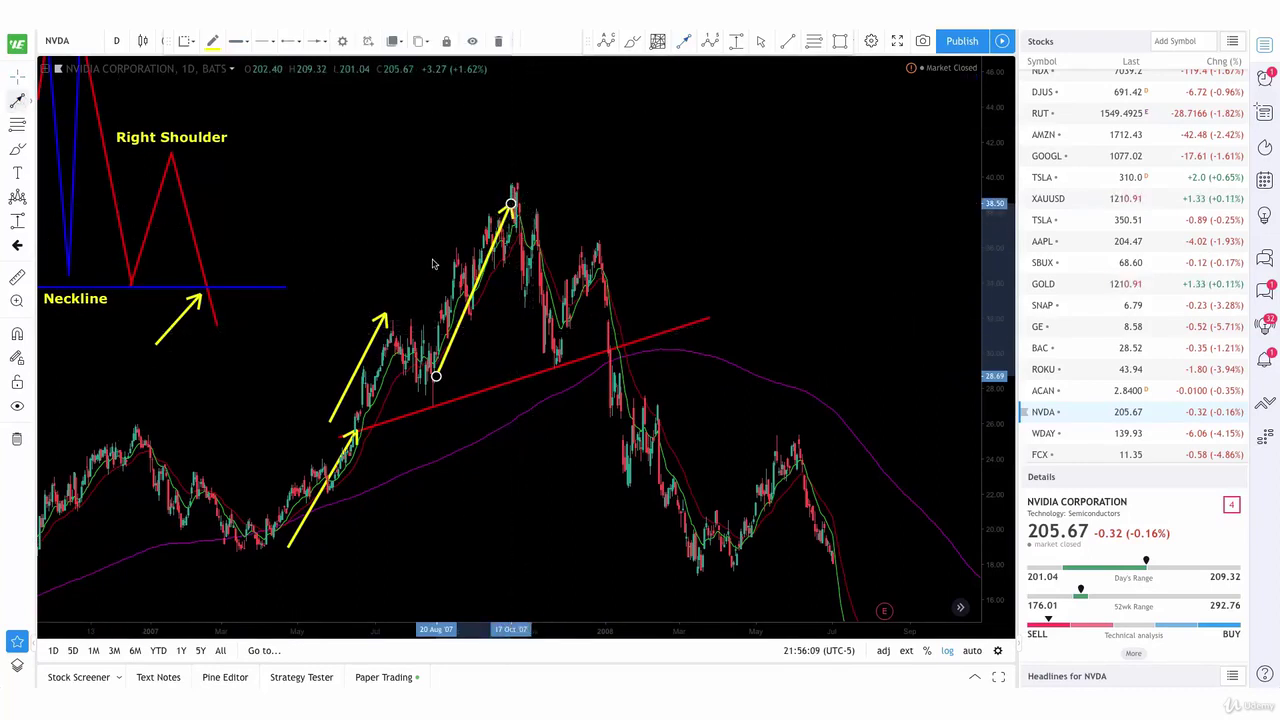
pyautogui.moveTo(552, 352)
pyautogui.mouseDown()
pyautogui.moveTo(608, 257)
pyautogui.moveTo(592, 242)
pyautogui.mouseUp()
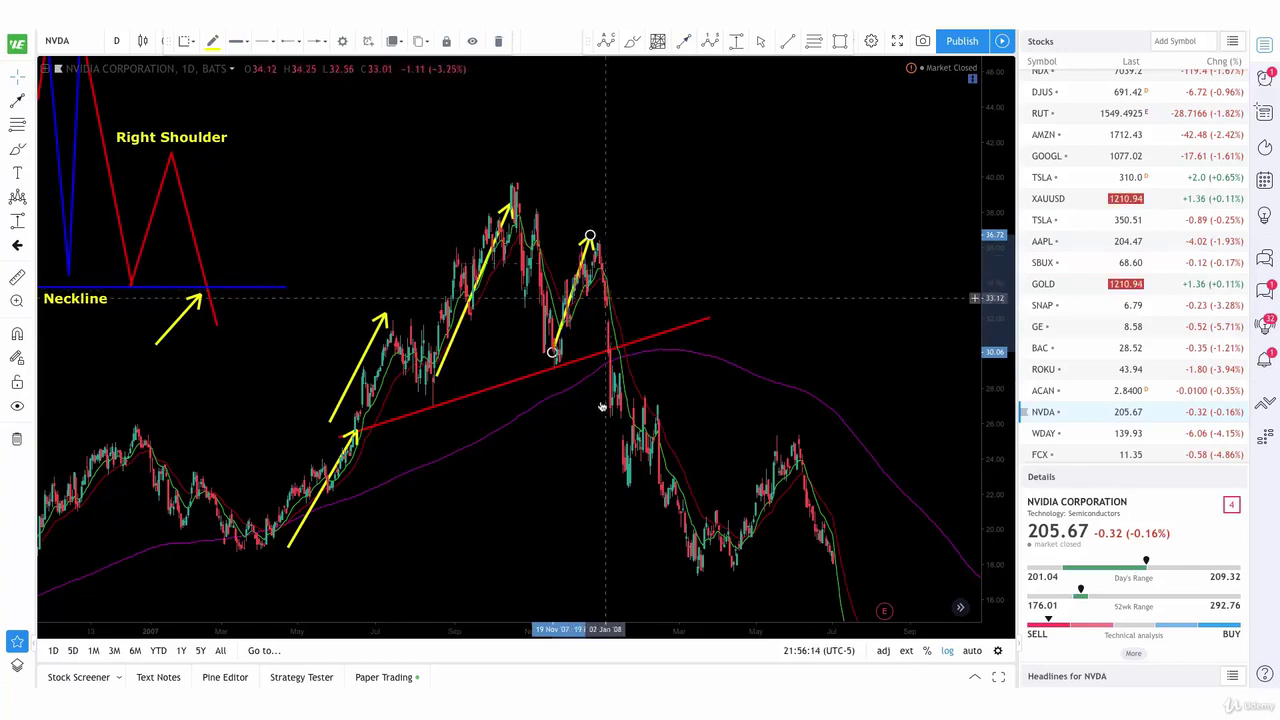
pyautogui.scroll(-1, 470, 366)
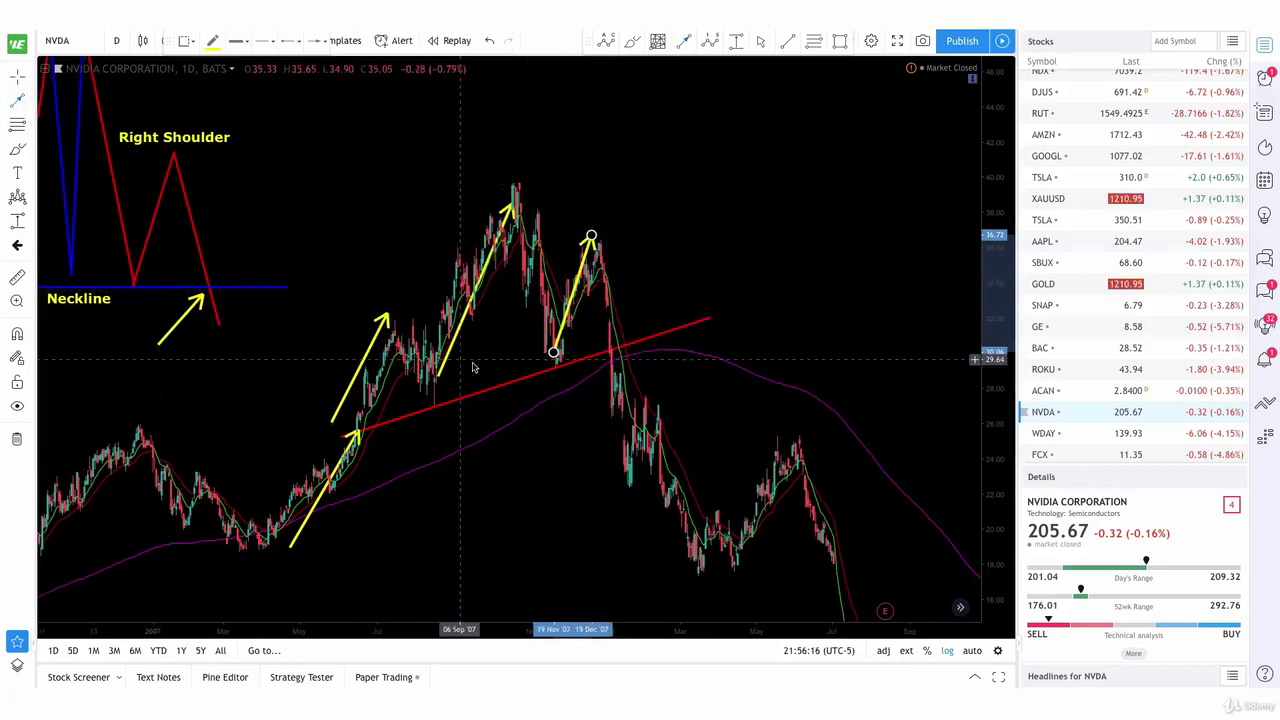
# Draw a yellow arrow from about 22 Apr '08 to the neckline break at about 29.98 on 11 Jan '08, and delete it again
pyautogui.click(745, 362)
pyautogui.click(620, 354)
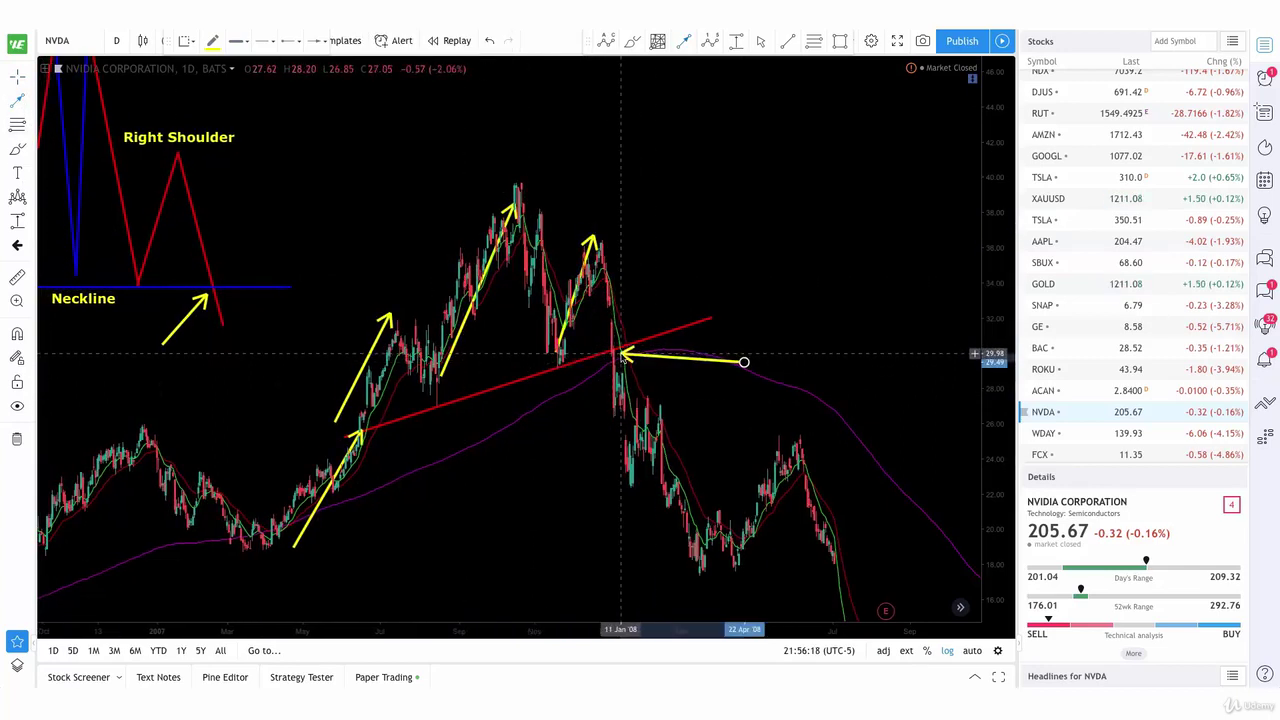
pyautogui.click(700, 397)
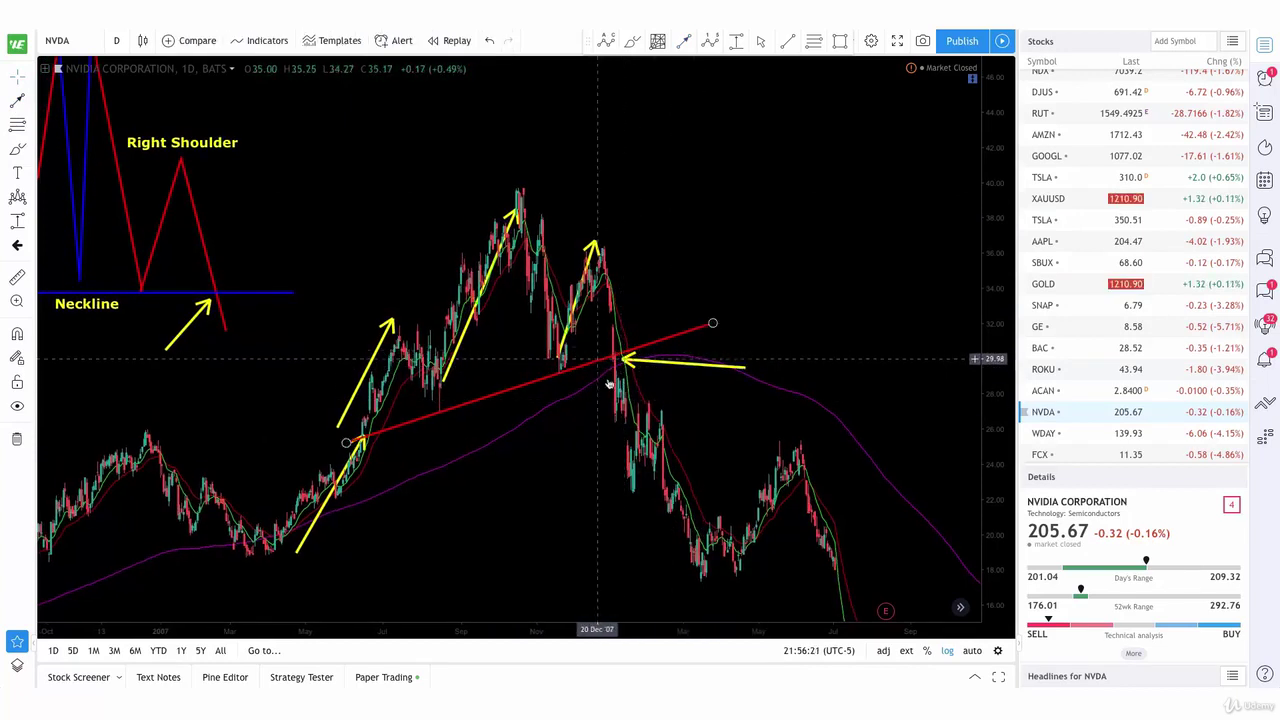
pyautogui.click(656, 366)
pyautogui.press('Delete')
pyautogui.press('Down')
pyautogui.press('Down')
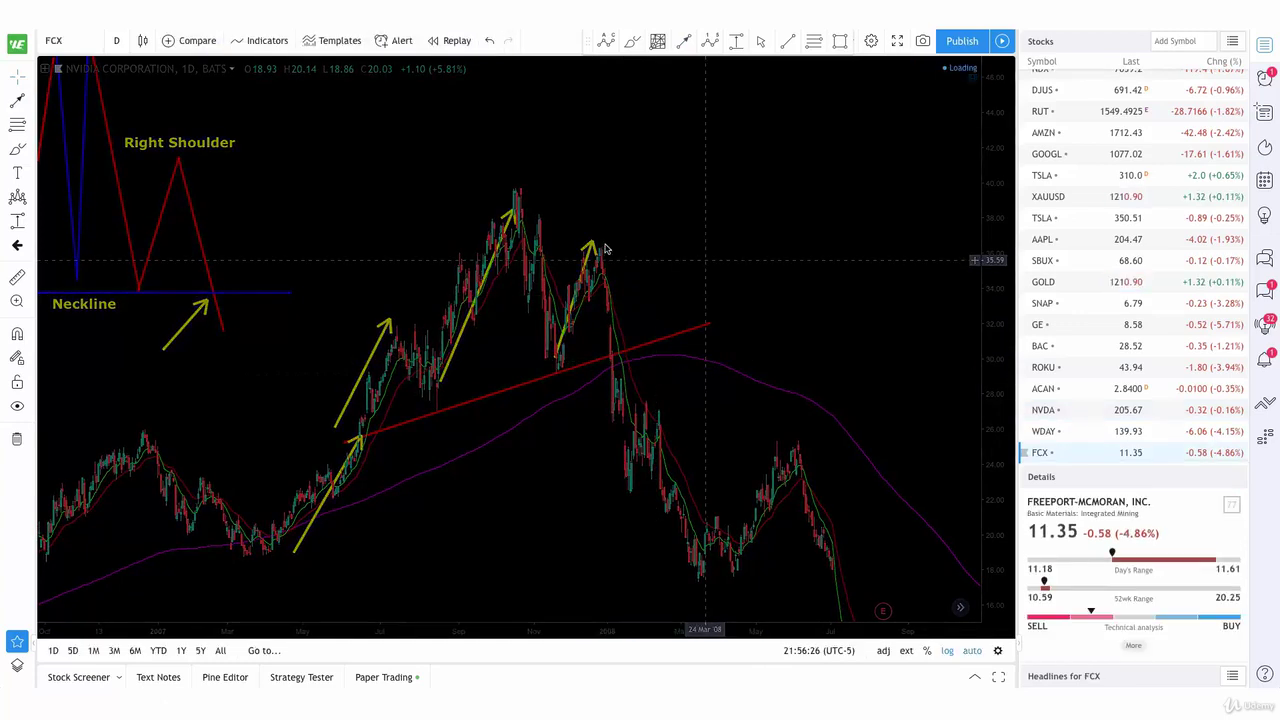
# Return to the NVDA chart and go back to its 2007 head and shoulders top with the decline that follows it
pyautogui.click(1048, 410)
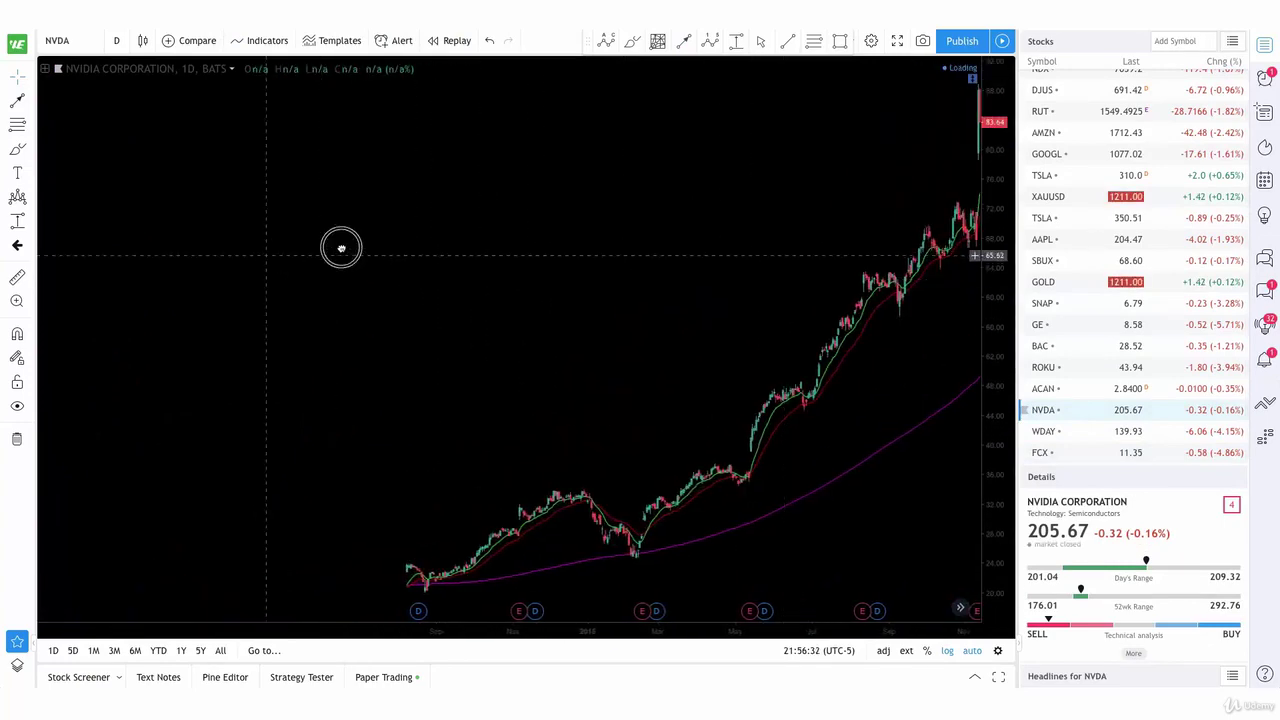
pyautogui.moveTo(341, 248); pyautogui.dragTo(737, 171)
pyautogui.moveTo(250, 266); pyautogui.dragTo(705, 240)
pyautogui.moveTo(210, 255); pyautogui.dragTo(834, 251)
pyautogui.moveTo(309, 257); pyautogui.dragTo(743, 277)
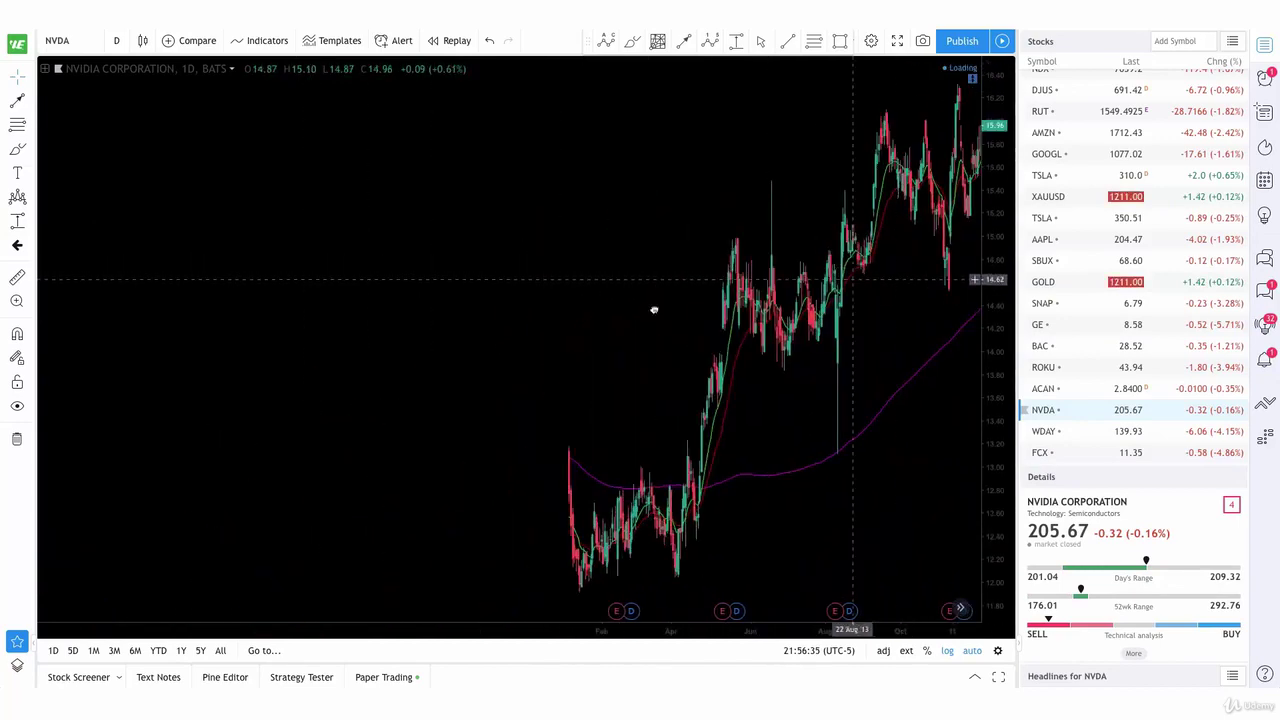
pyautogui.moveTo(297, 289); pyautogui.dragTo(797, 289)
pyautogui.moveTo(286, 286); pyautogui.dragTo(734, 294)
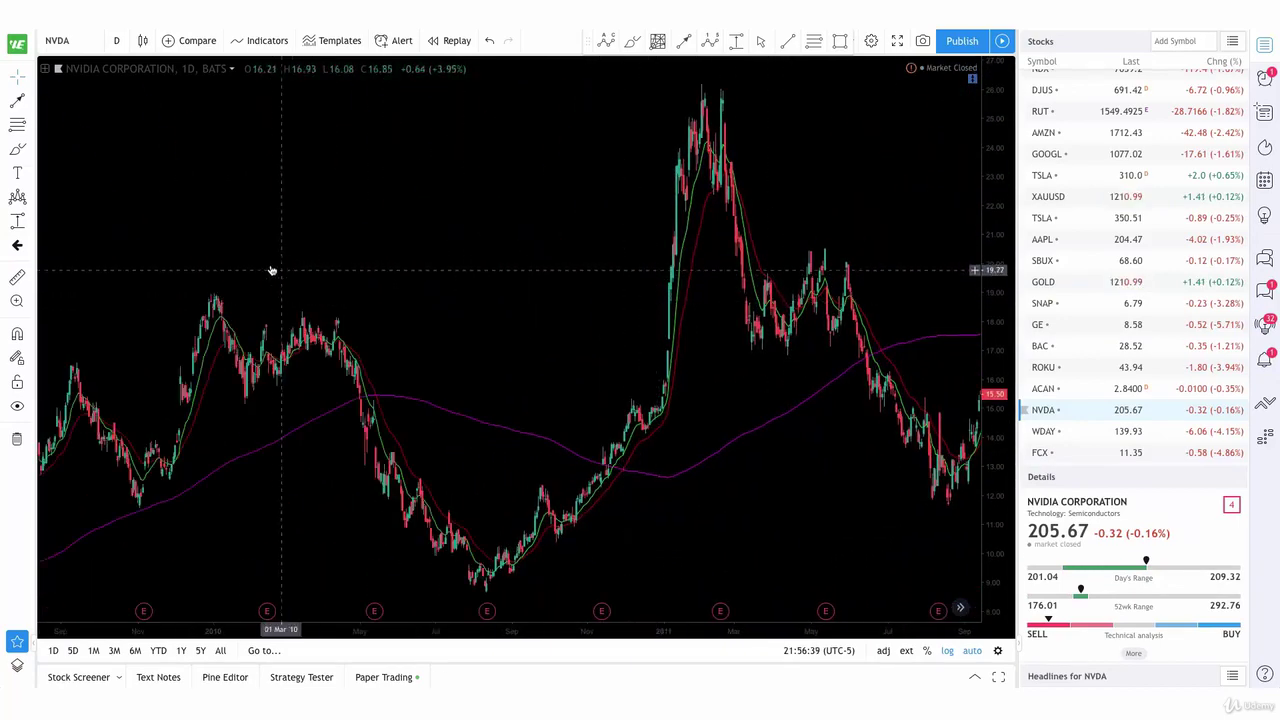
pyautogui.moveTo(174, 229); pyautogui.dragTo(883, 251)
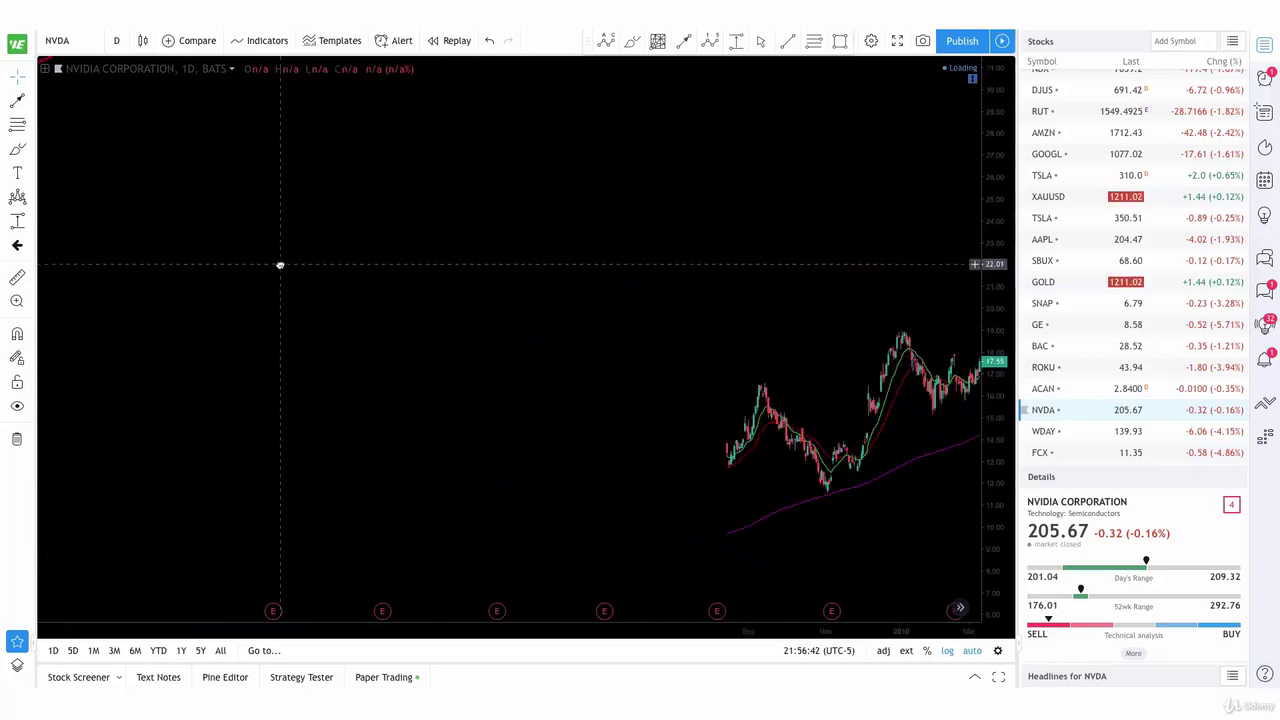
pyautogui.moveTo(277, 266); pyautogui.dragTo(811, 275)
pyautogui.moveTo(491, 239); pyautogui.dragTo(489, 426)
pyautogui.scroll(-2, 489, 426)
pyautogui.moveTo(671, 203); pyautogui.dragTo(605, 240)
pyautogui.moveTo(1005, 172); pyautogui.dragTo(1000, 262)
pyautogui.moveTo(838, 215); pyautogui.dragTo(835, 267)
# Draw a vertical yellow arrow from the head's peak at about 39.75 down to the neckline at about 28.50, and move it to the neckline break
pyautogui.click(18, 101)
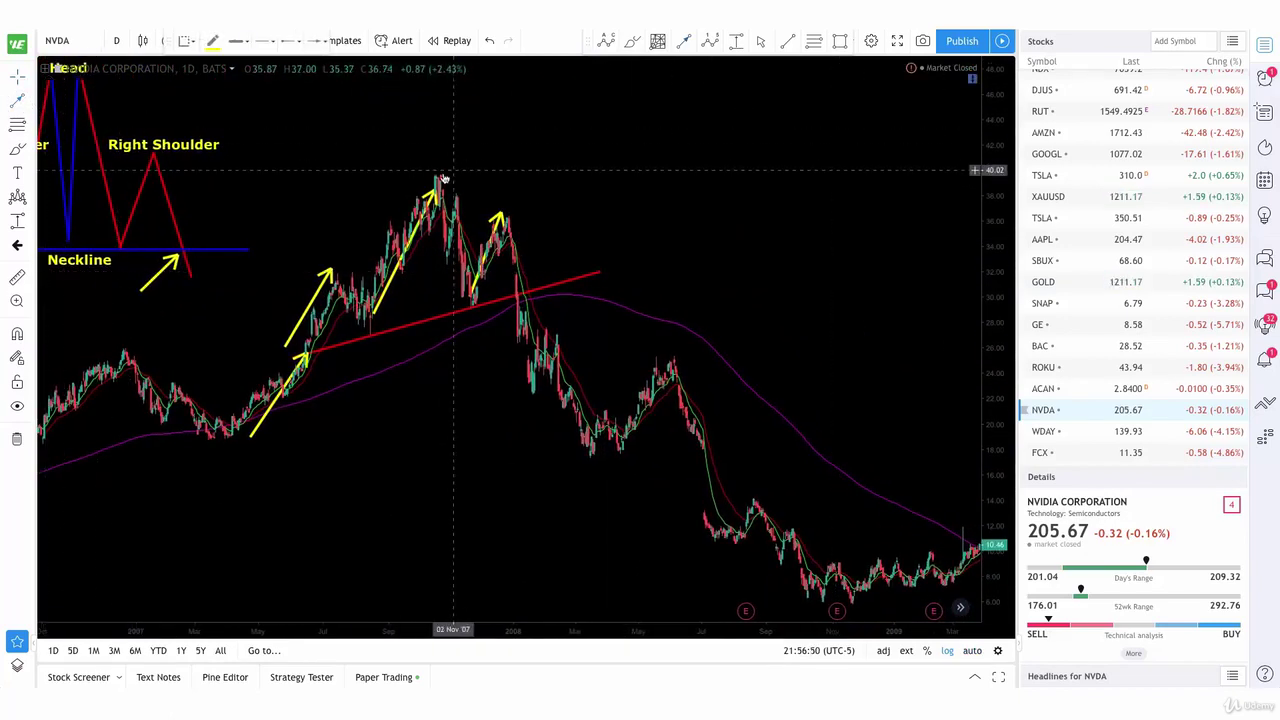
pyautogui.moveTo(436, 175); pyautogui.dragTo(440, 312)
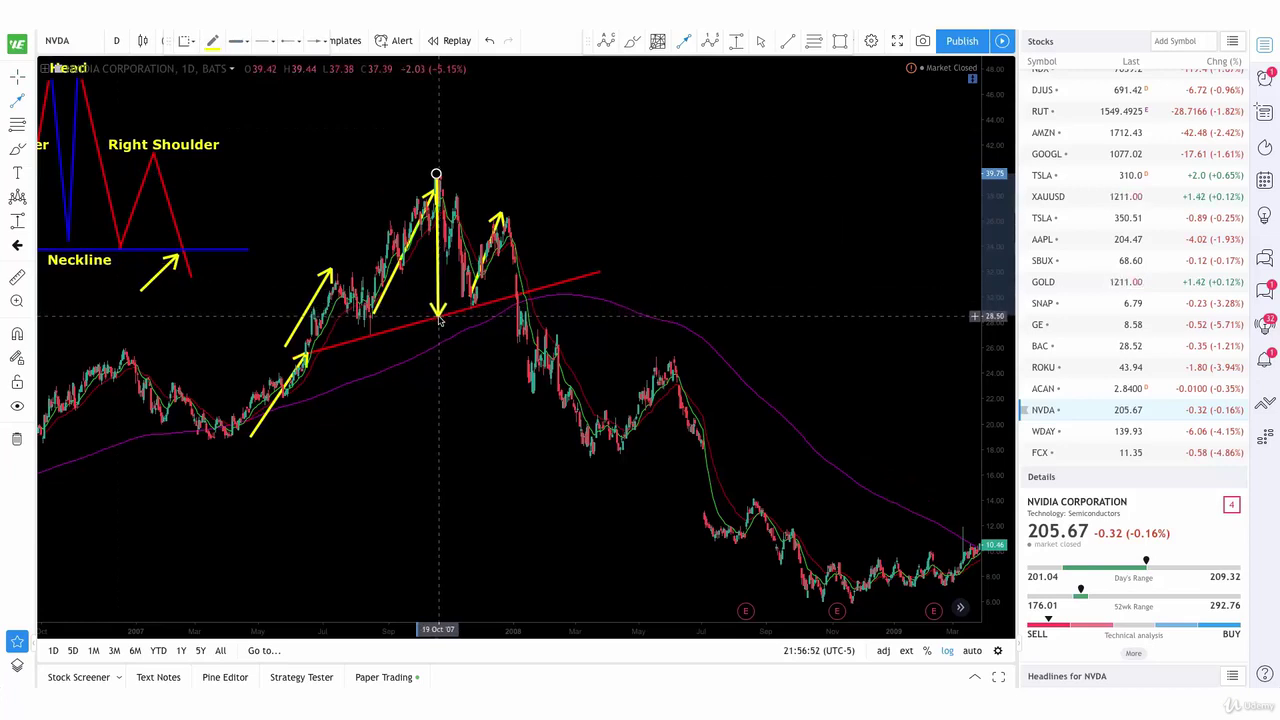
pyautogui.click(438, 318)
pyautogui.moveTo(438, 265)
pyautogui.mouseDown()
pyautogui.moveTo(491, 372)
pyautogui.moveTo(517, 386)
pyautogui.mouseUp()
pyautogui.click(608, 314)
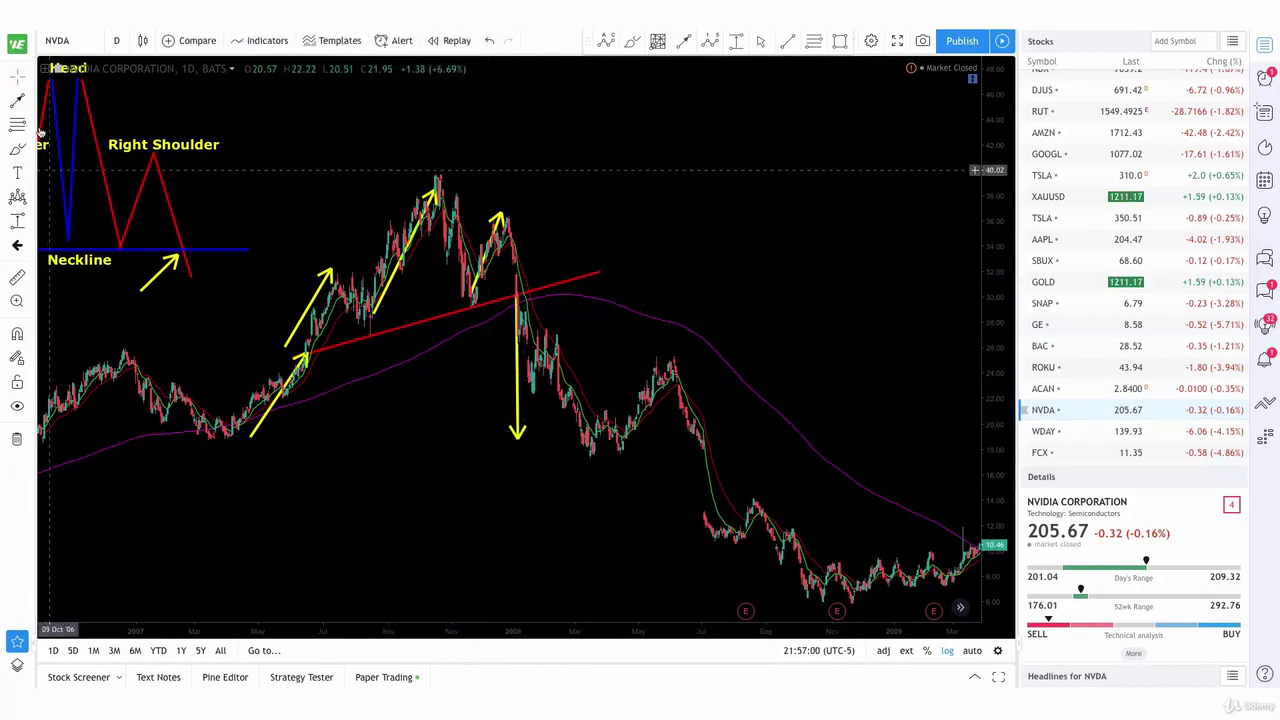
# Place a horizontal line at the downward arrow's tip, about 18.87, and circle the March to April 2008 lows around it with a yellow brush stroke
pyautogui.click(31, 99)
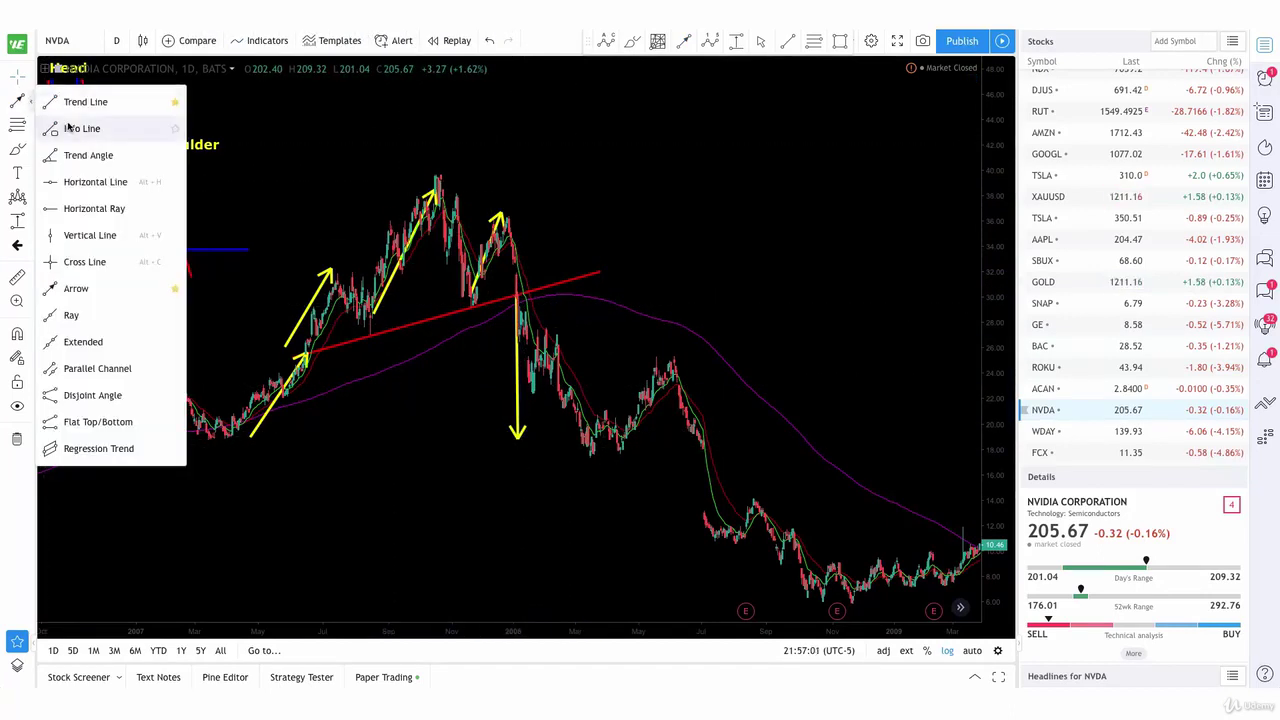
pyautogui.click(100, 182)
pyautogui.click(487, 440)
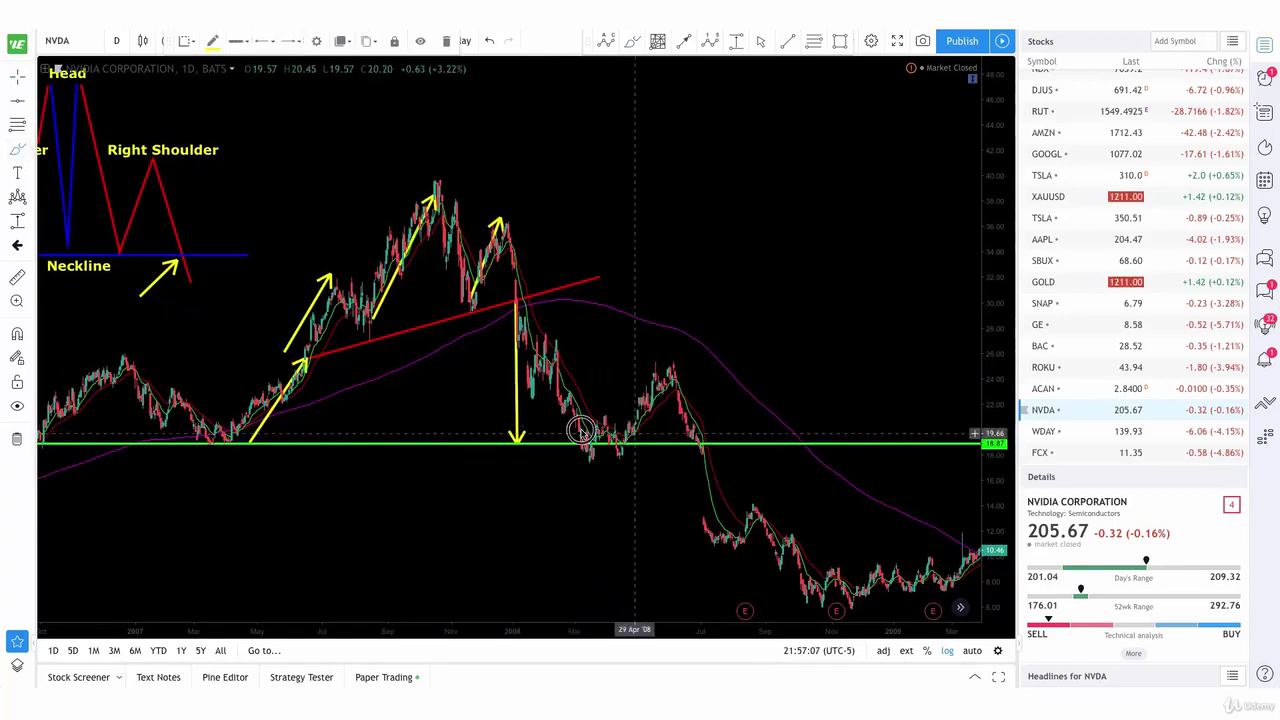
pyautogui.moveTo(610, 432)
pyautogui.mouseDown()
pyautogui.moveTo(623, 466)
pyautogui.moveTo(630, 434)
pyautogui.mouseUp()
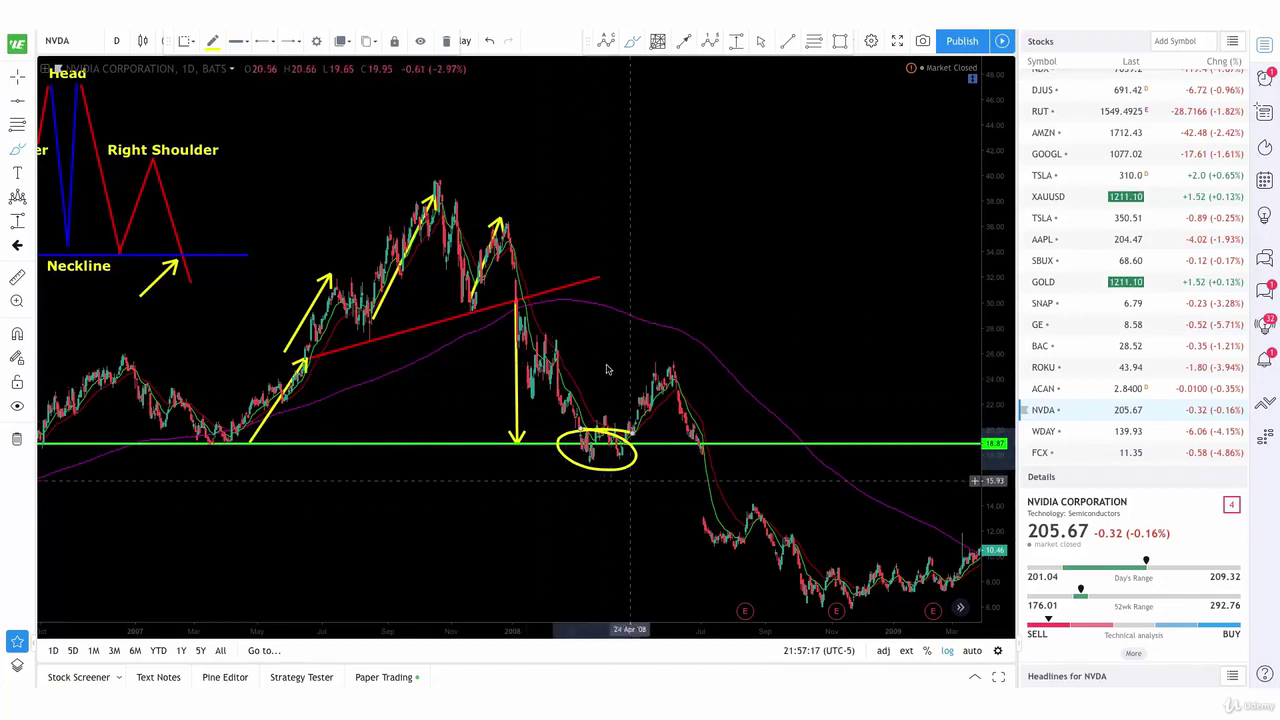
pyautogui.click(272, 171)
pyautogui.click(472, 225)
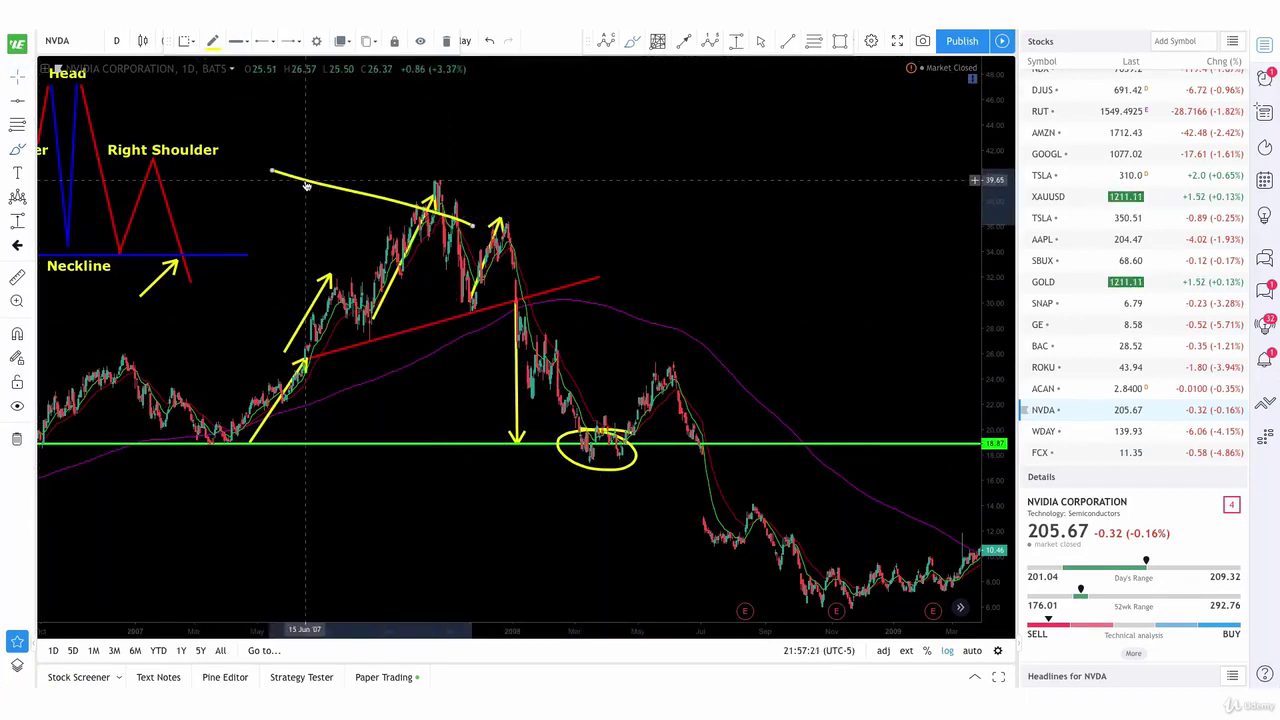
pyautogui.press('Delete')
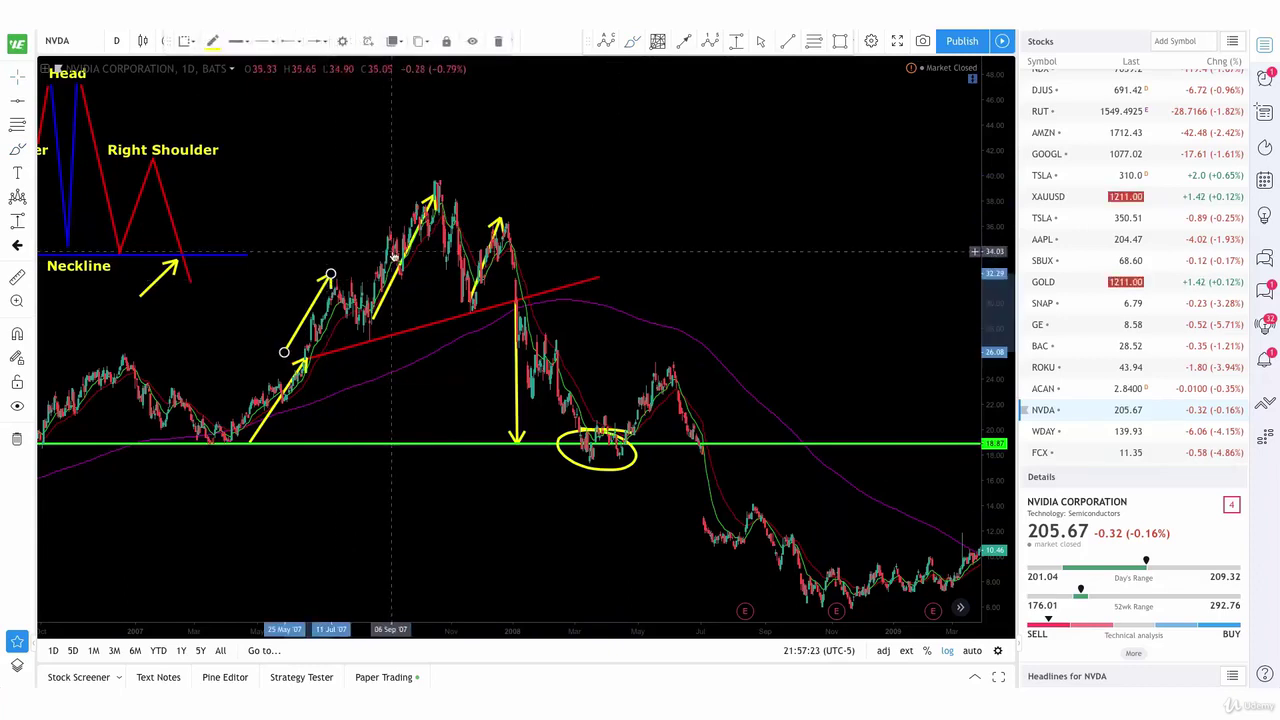
# Delete the yellow arrows marking the left shoulder, head, right shoulder and the drop from the neckline break
pyautogui.click(433, 198)
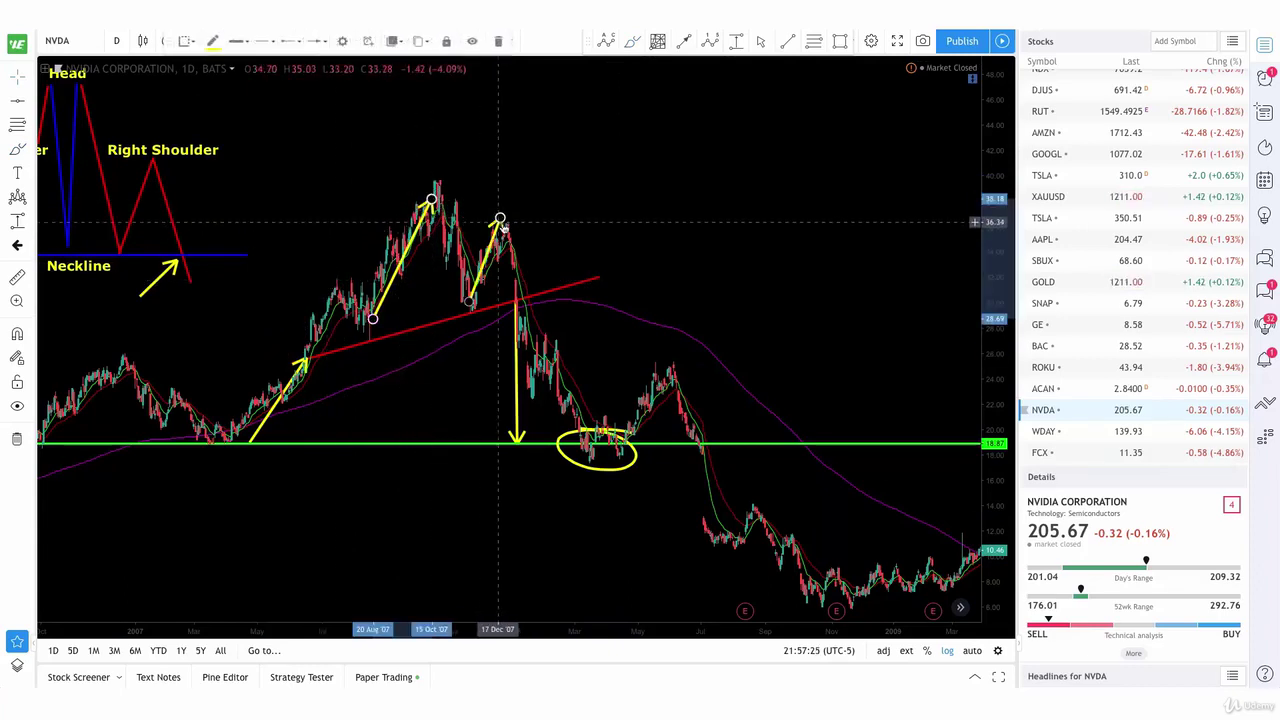
pyautogui.press('Delete')
pyautogui.press('Escape')
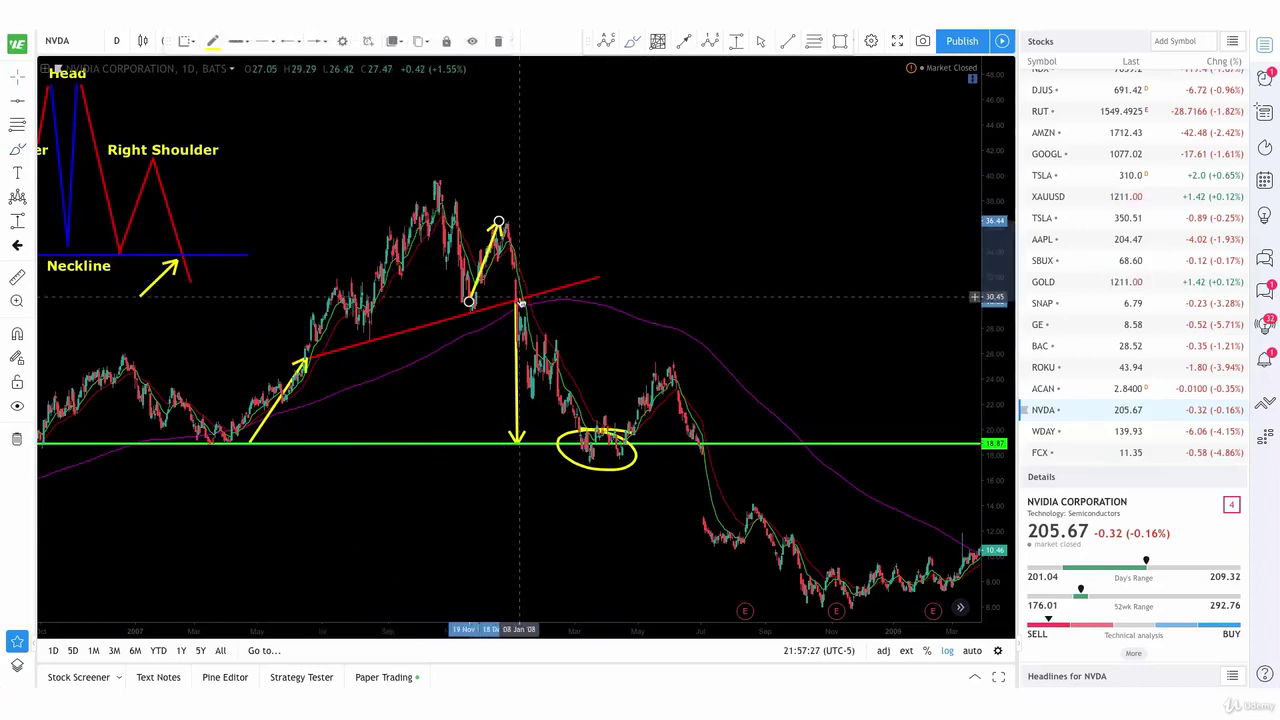
pyautogui.click(516, 328)
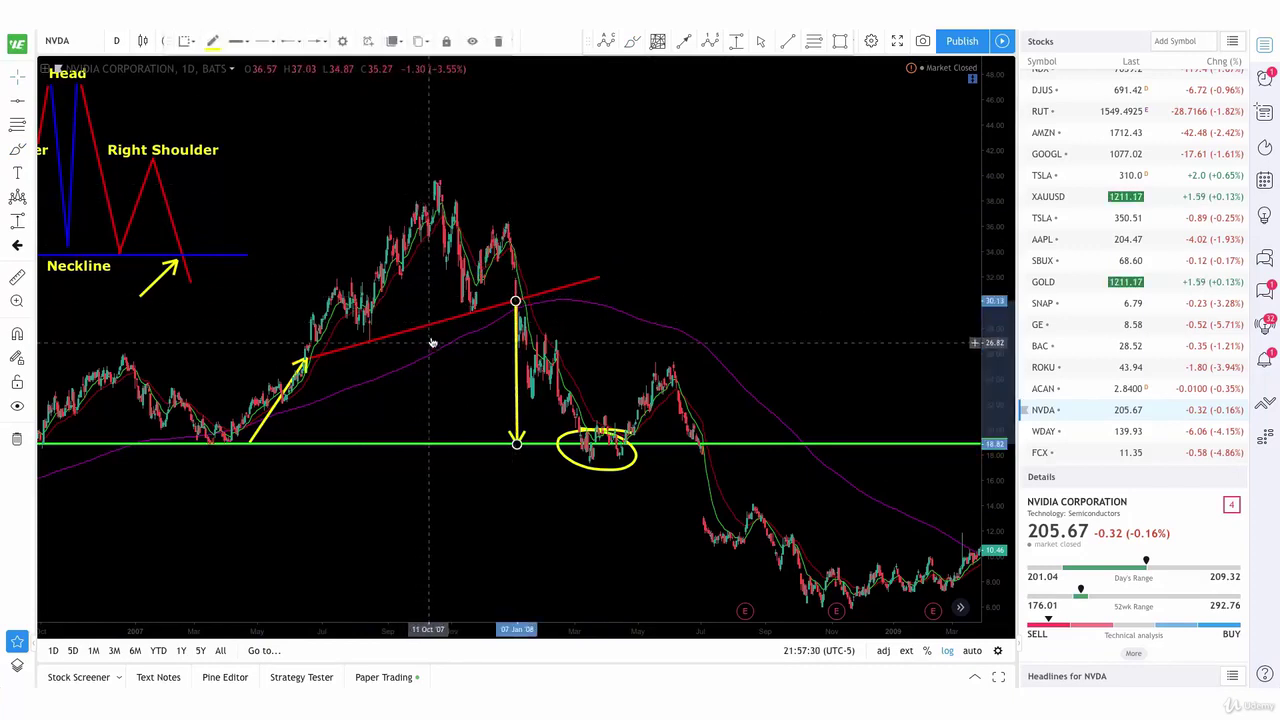
pyautogui.press('Delete')
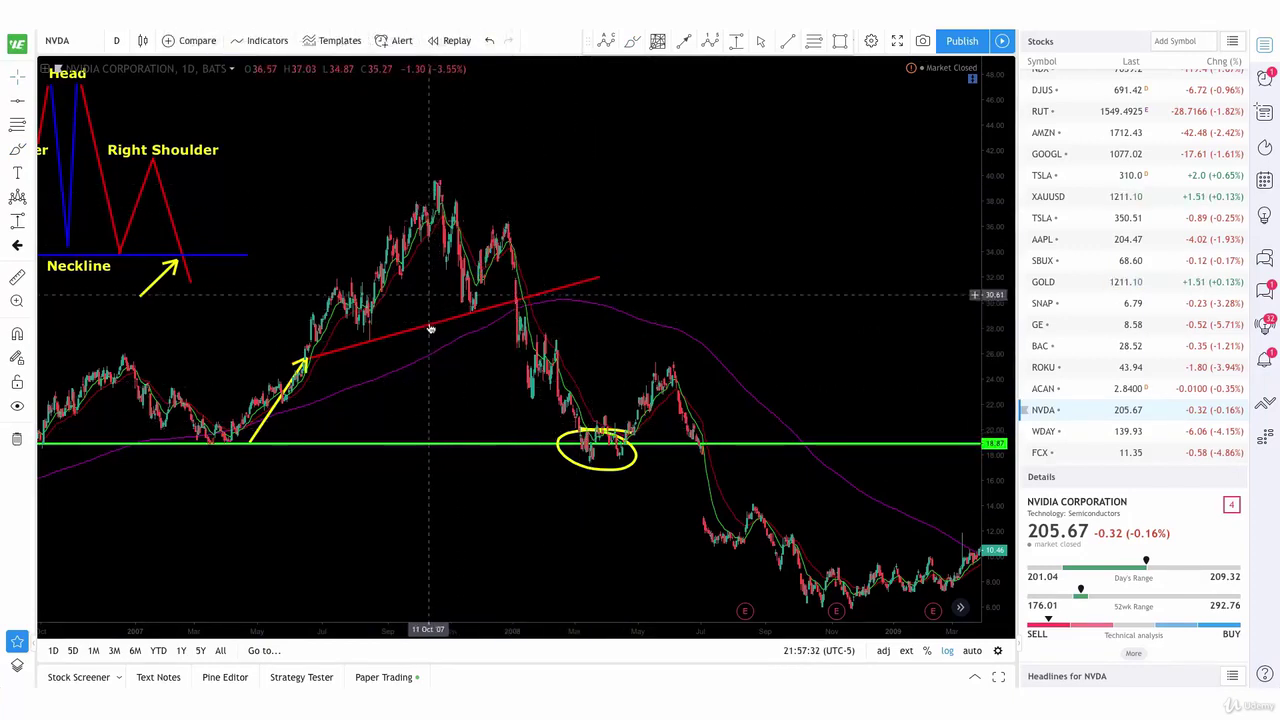
pyautogui.click(603, 430)
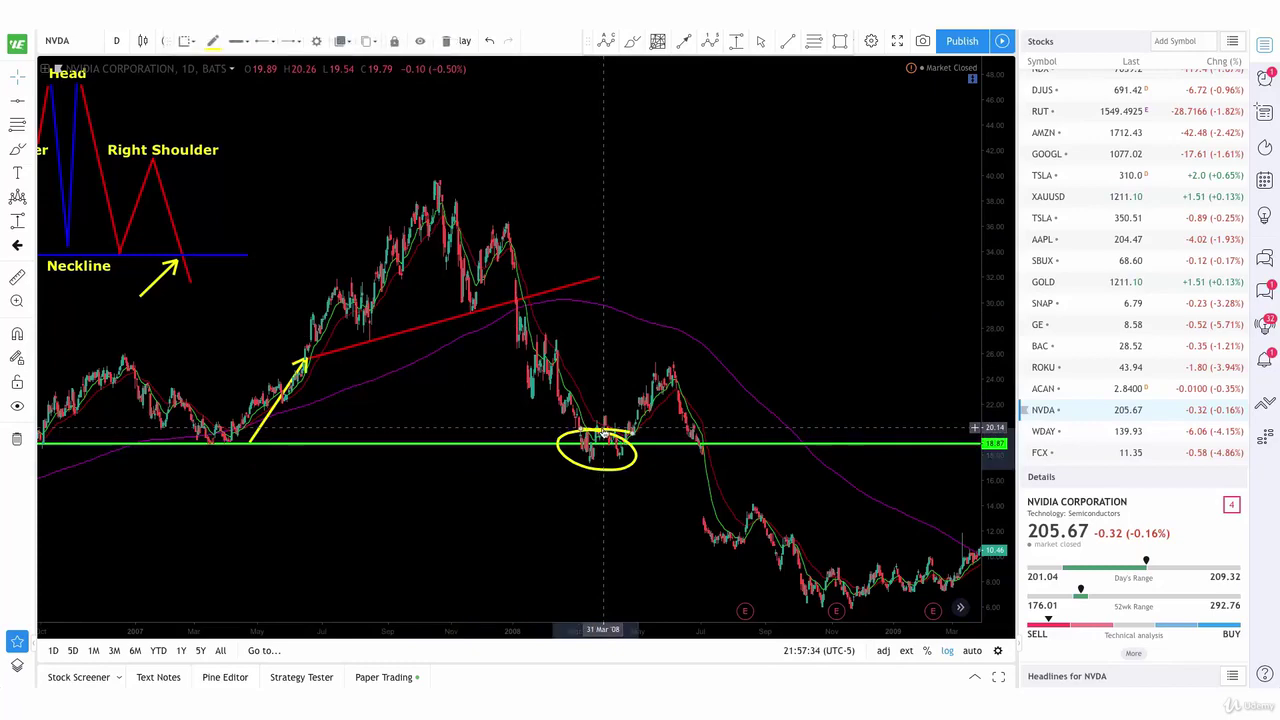